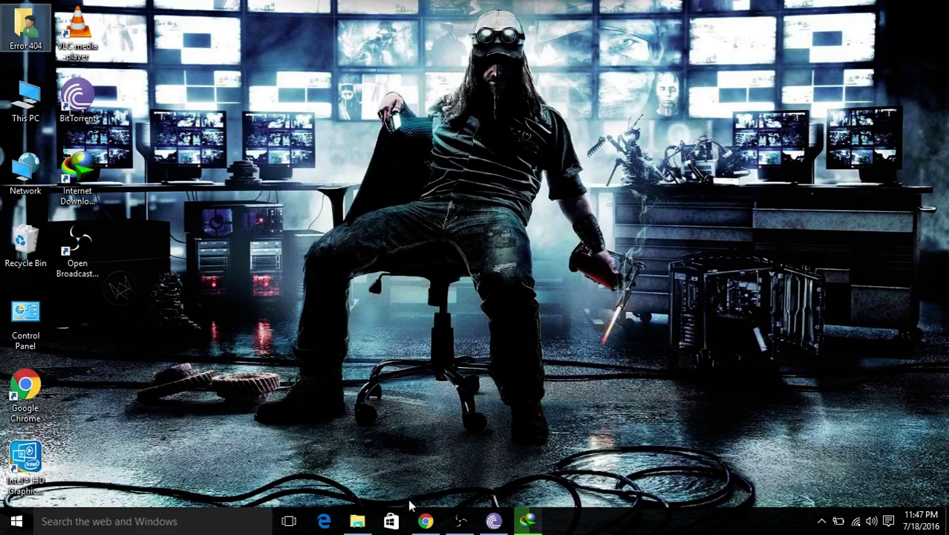
# Bring Chrome forward on the PTC Free Student Downloads page and highlight 'Student Edition'
pyautogui.click(419, 520)
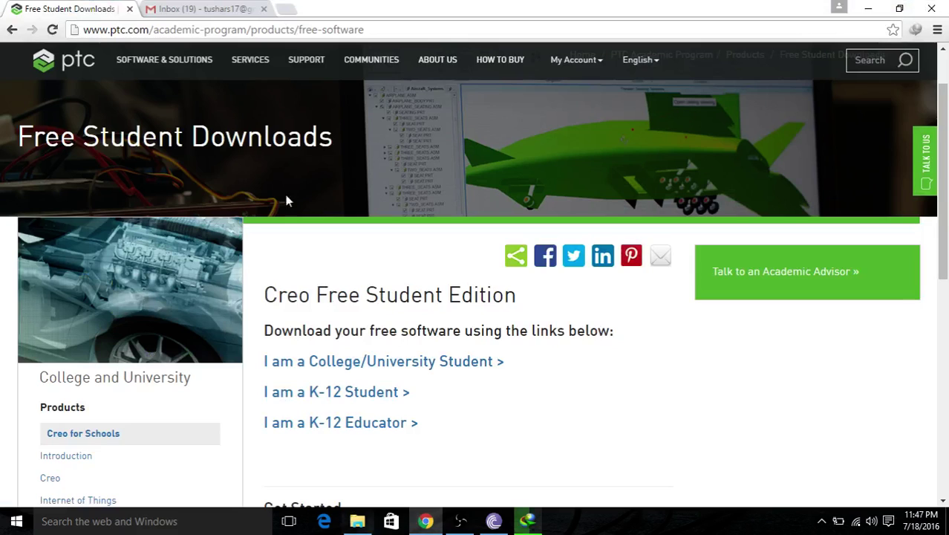
pyautogui.click(229, 33)
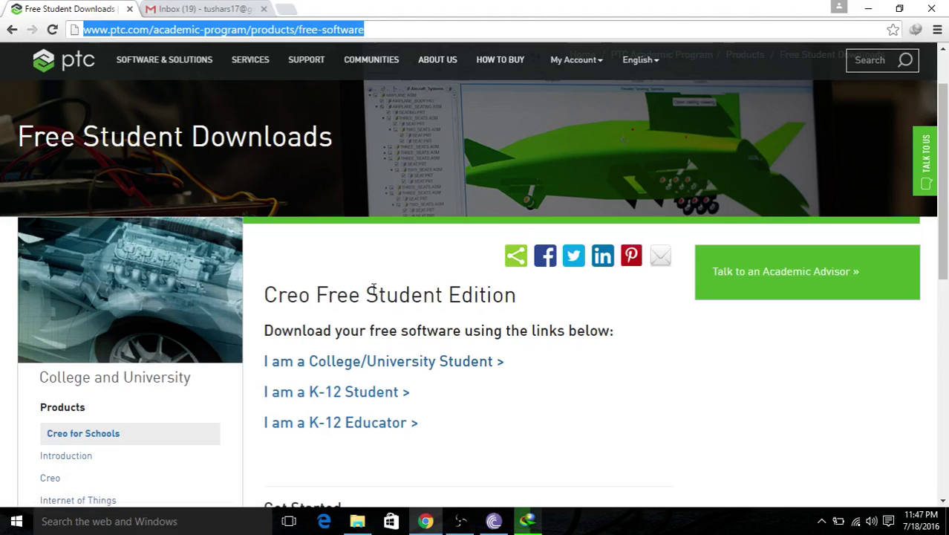
pyautogui.moveTo(373, 294); pyautogui.dragTo(513, 298)
pyautogui.click(568, 414)
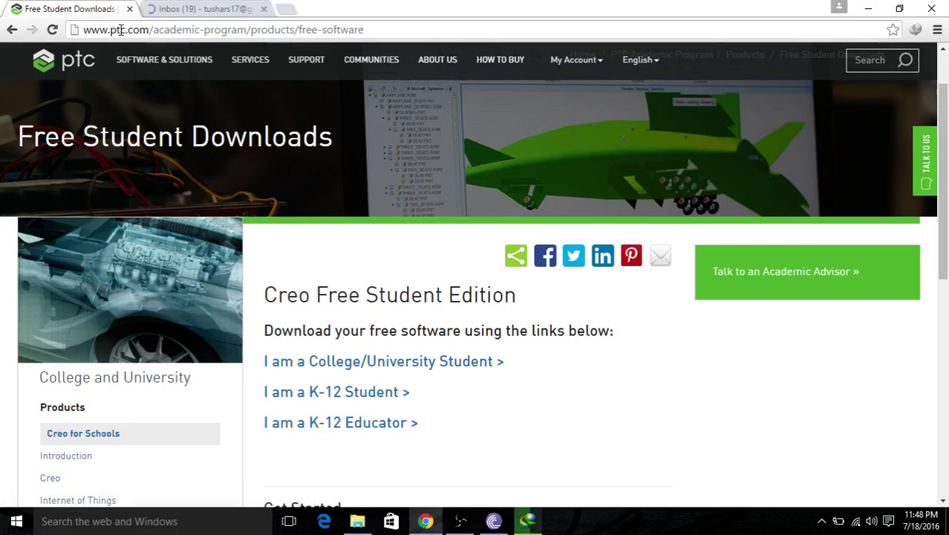
# Open the College/University Student download page and scroll through the Creo 3.0 requirements and form
pyautogui.click(324, 370)
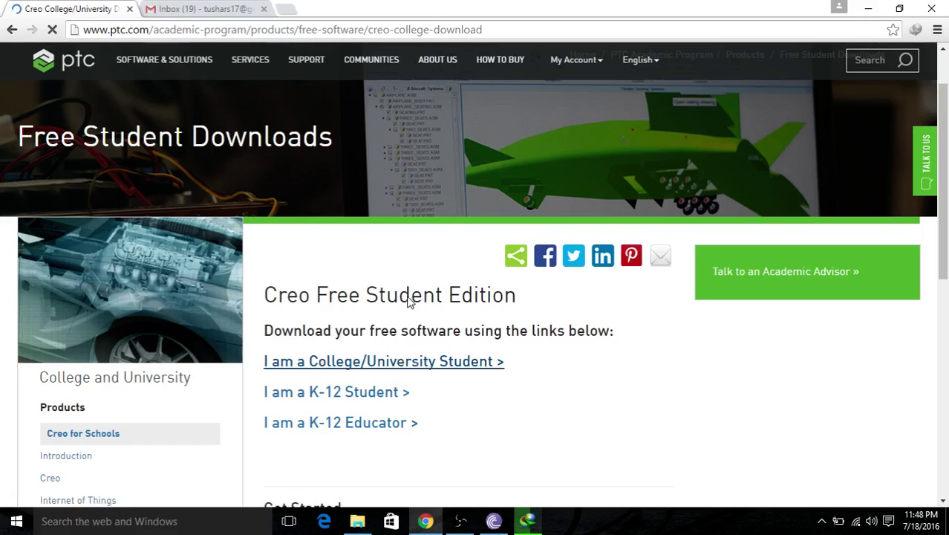
pyautogui.scroll(-6, 528, 429)
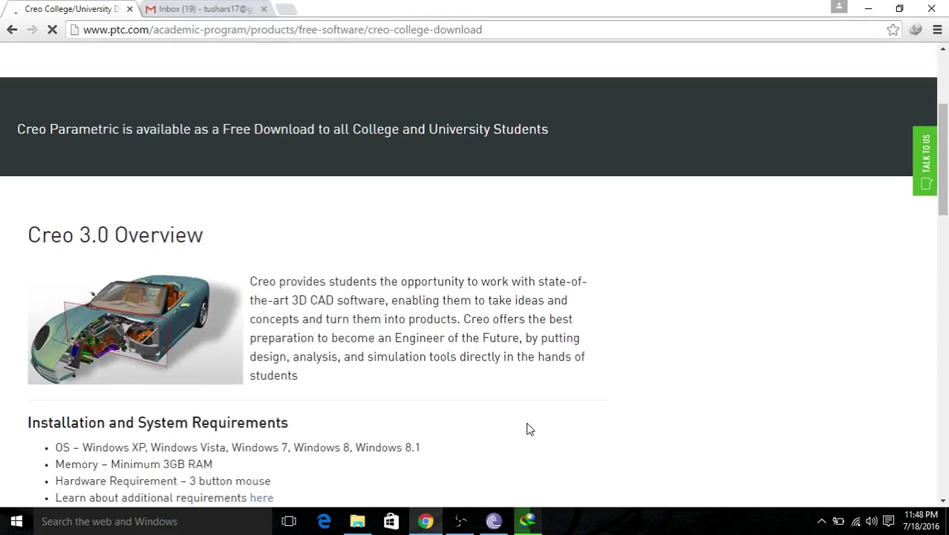
pyautogui.scroll(-5, 525, 428)
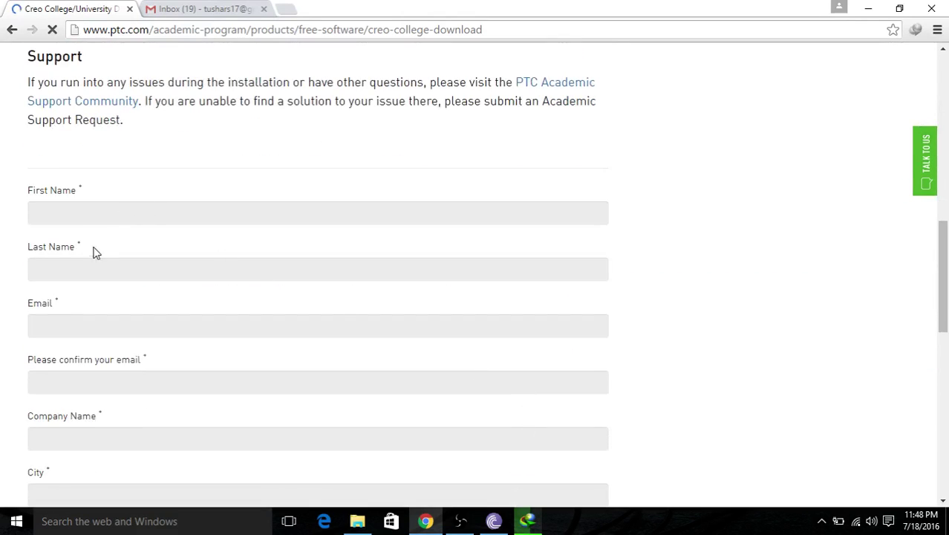
pyautogui.scroll(-9, 84, 310)
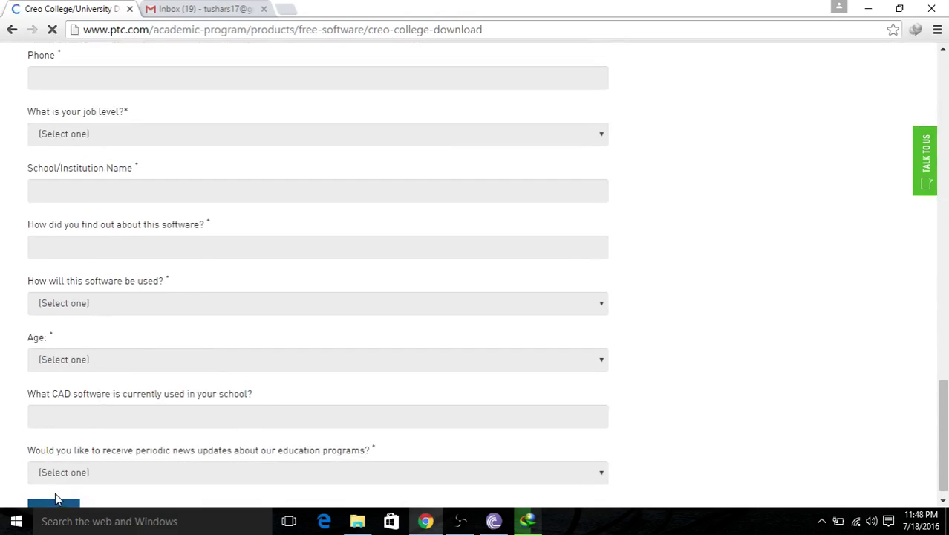
pyautogui.scroll(15, 138, 312)
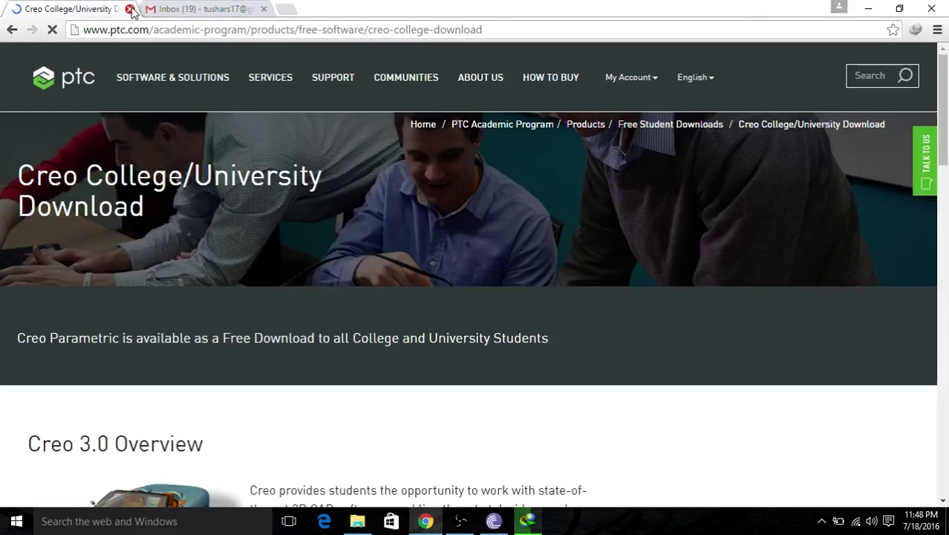
# Open My Account in a new tab and choose 'Manage your existing Account'
pyautogui.click(646, 77)
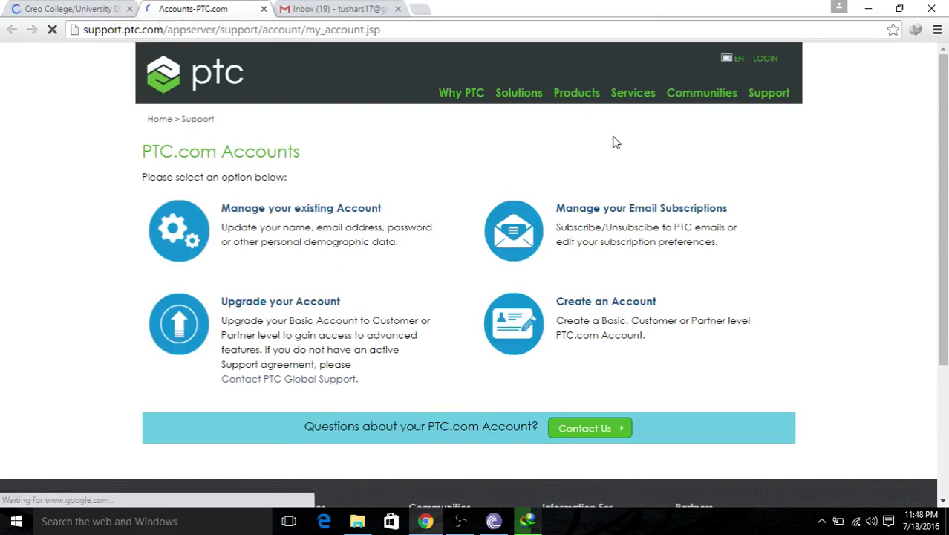
pyautogui.scroll(-3, 615, 142)
pyautogui.scroll(2, 615, 142)
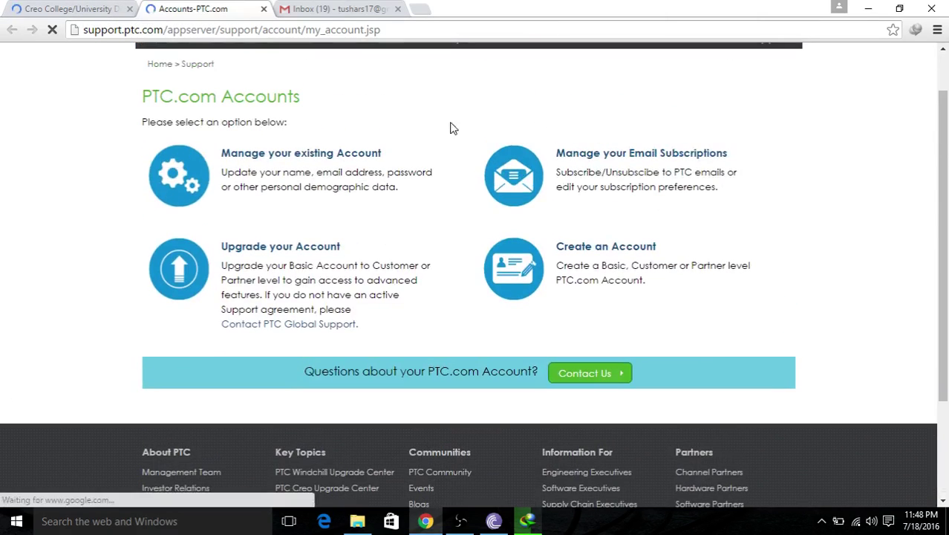
pyautogui.click(286, 153)
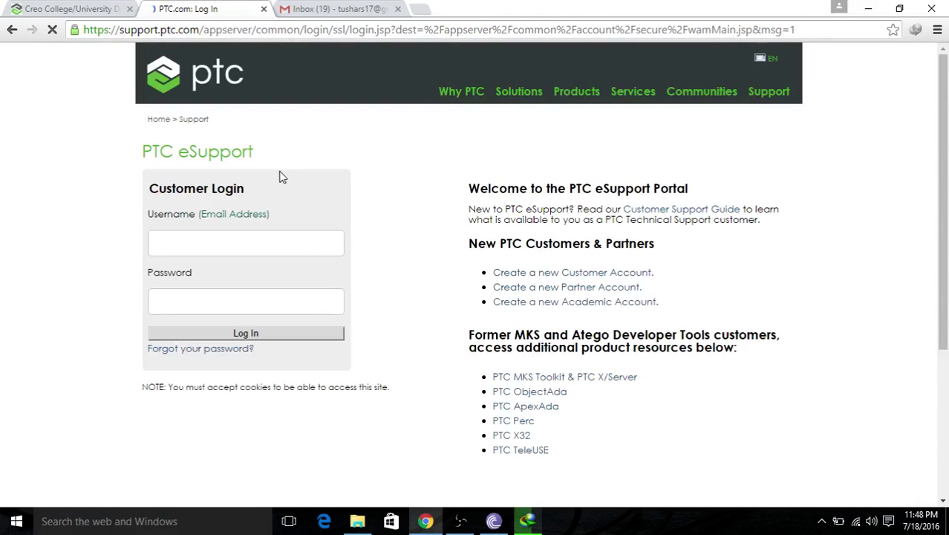
# Log in to PTC eSupport with the account e-mail address and password
pyautogui.click(297, 245)
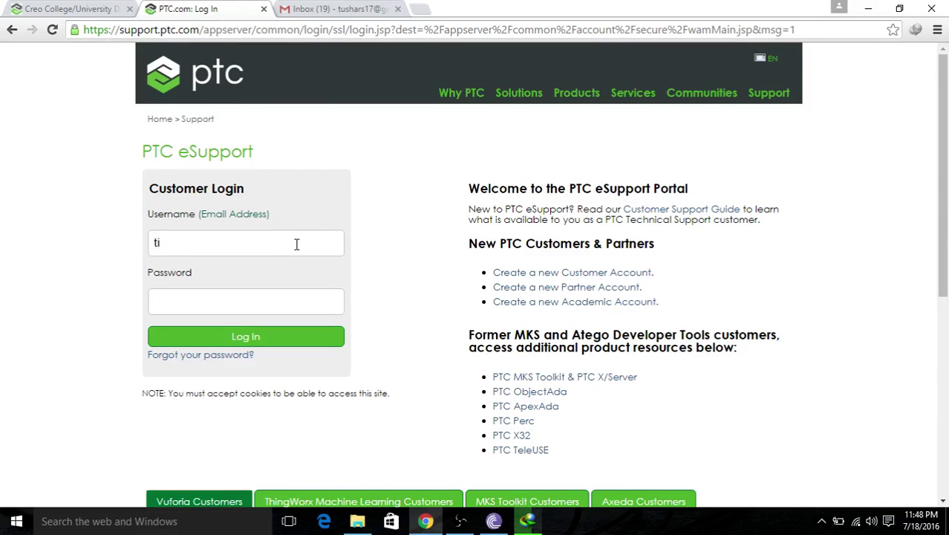
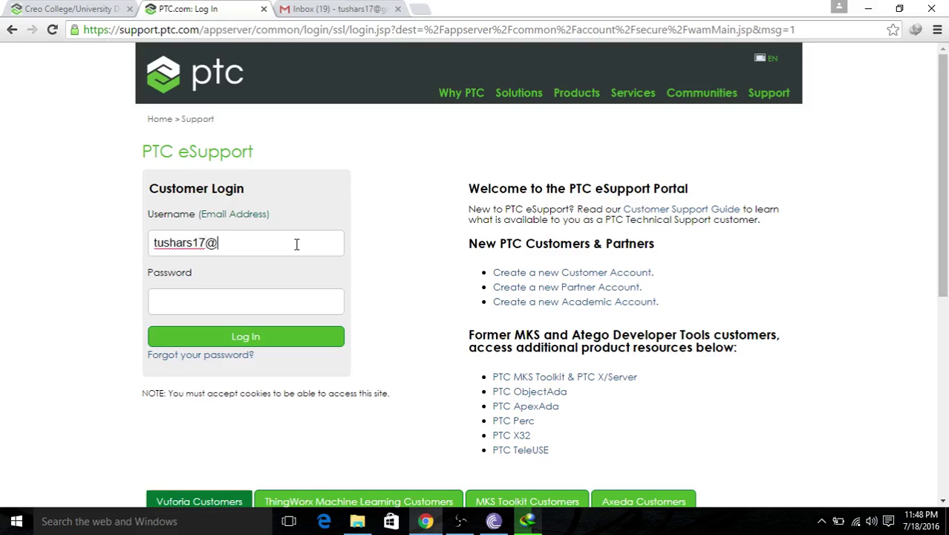
pyautogui.press('Tab')
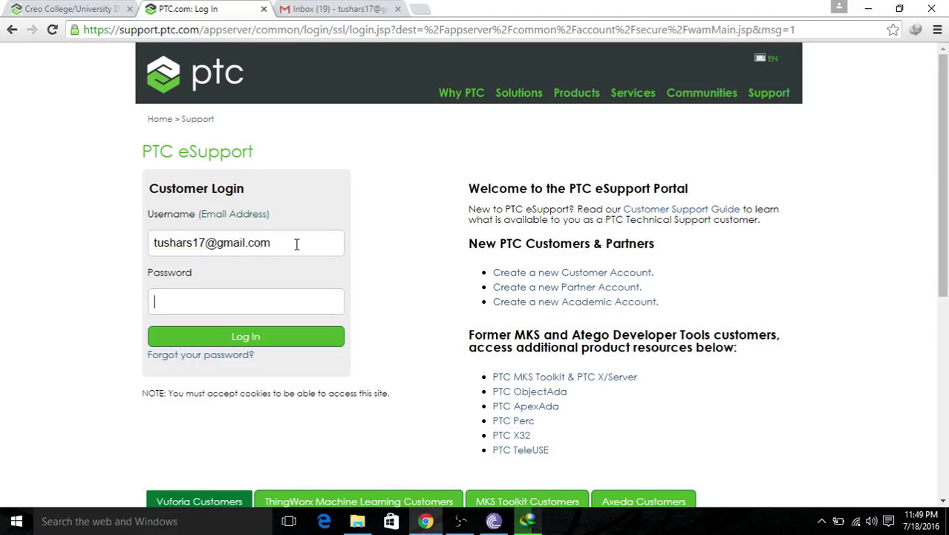
pyautogui.write('••••••')
pyautogui.click(298, 337)
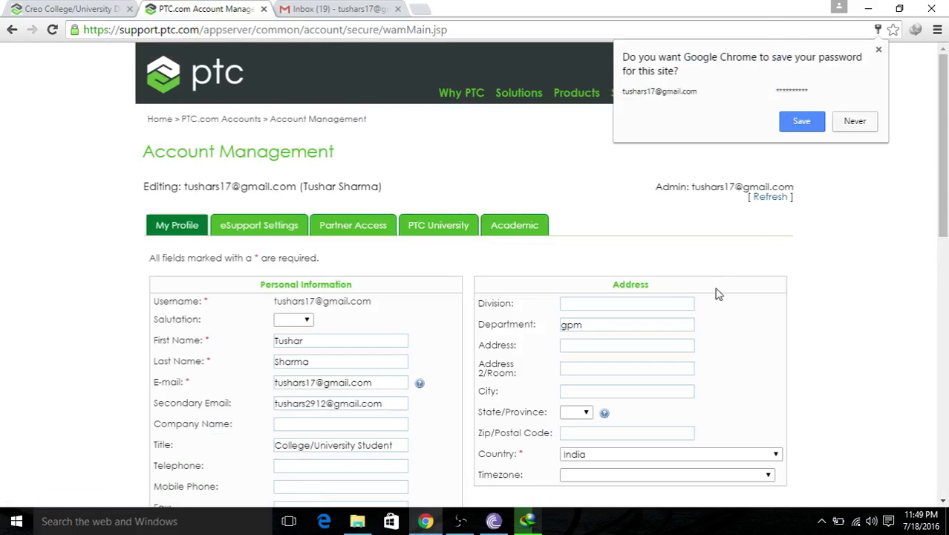
# Let Chrome save the password, then close the PTC.com Account Management tab
pyautogui.click(802, 123)
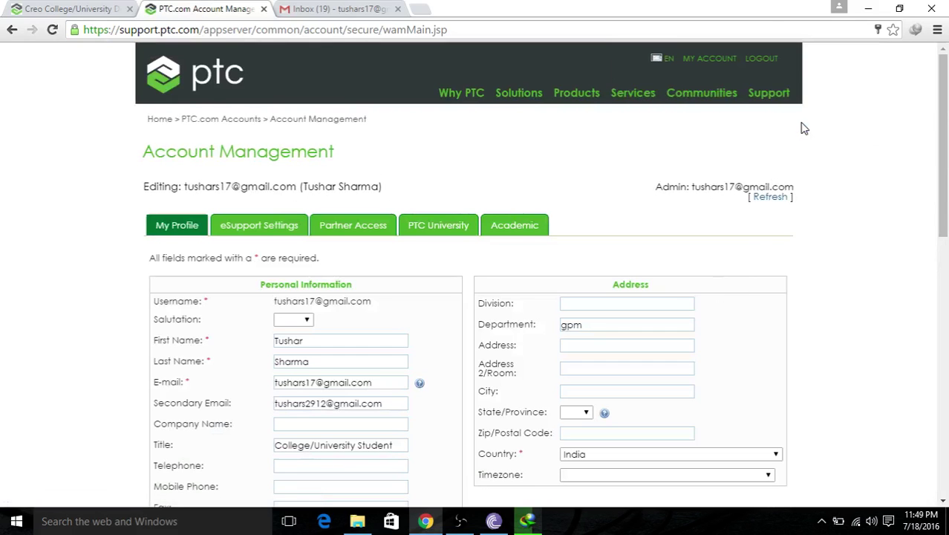
pyautogui.scroll(-7, 466, 199)
pyautogui.scroll(5, 466, 201)
pyautogui.scroll(2, 466, 201)
pyautogui.click(264, 9)
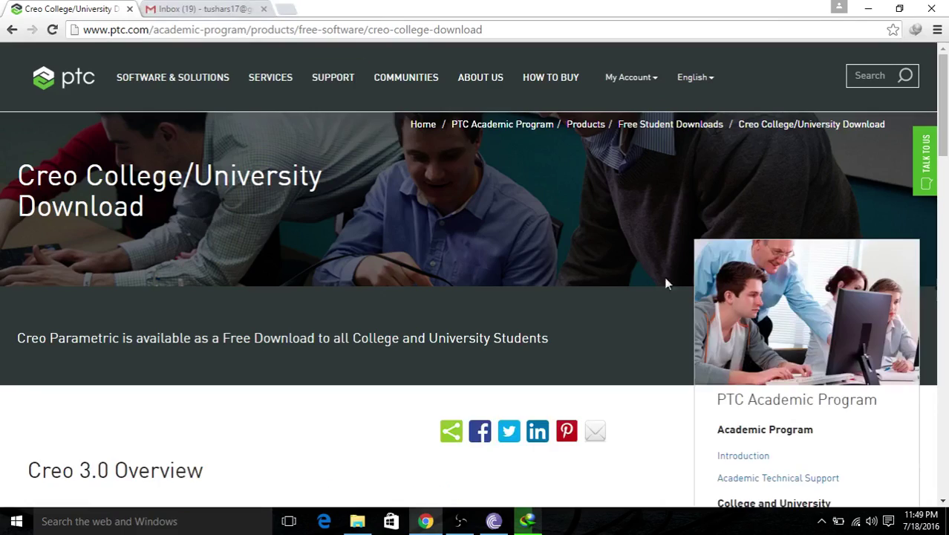
# Review the Creo Installation and System Requirements on the download page, then close Chrome
pyautogui.click(869, 7)
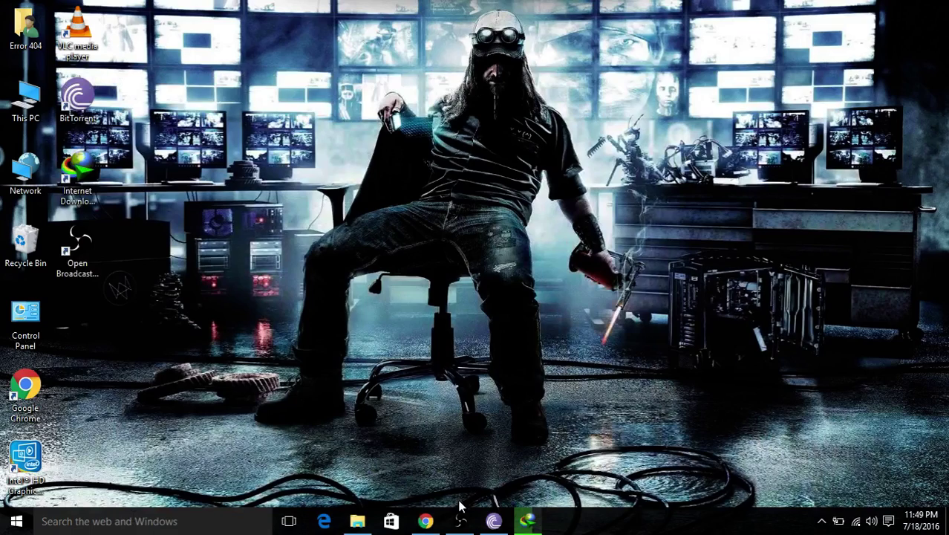
pyautogui.click(425, 522)
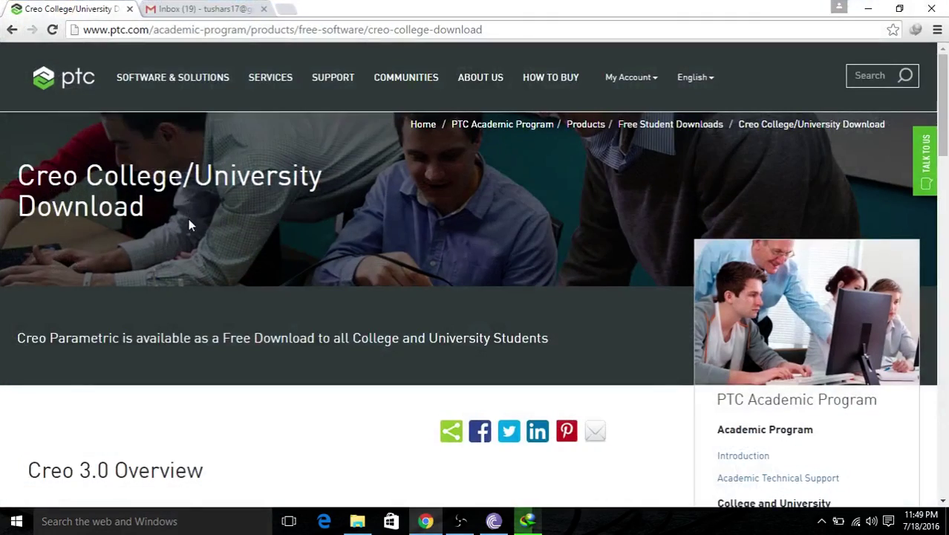
pyautogui.scroll(-4, 188, 221)
pyautogui.scroll(-3, 138, 199)
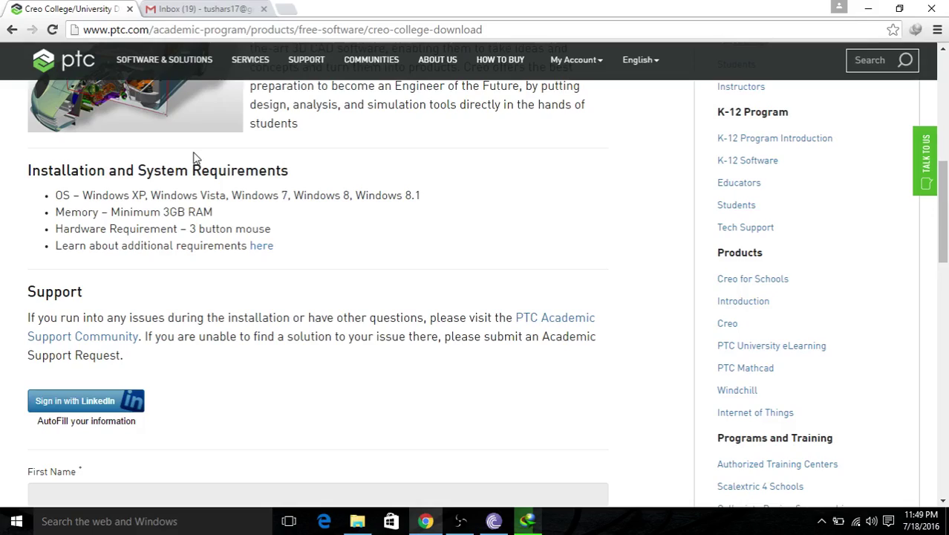
pyautogui.scroll(5, 308, 223)
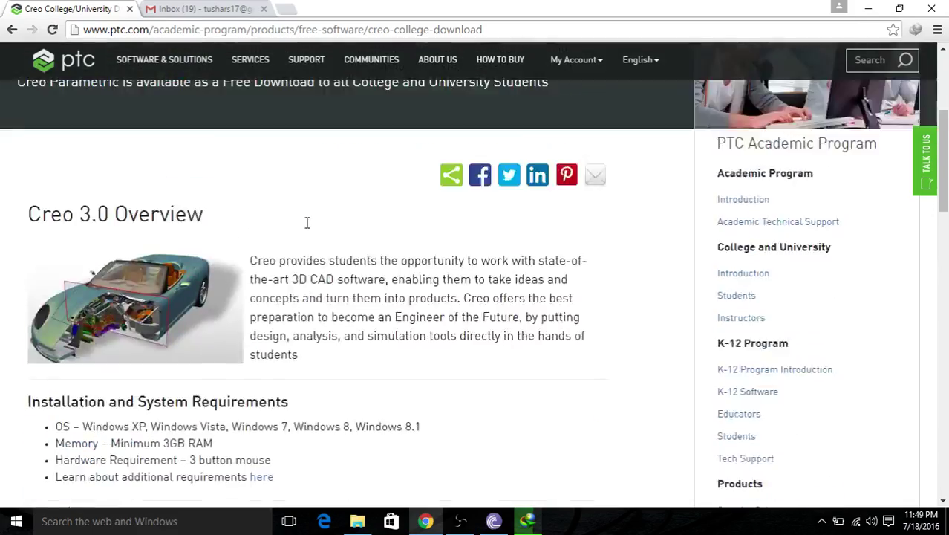
pyautogui.click(932, 6)
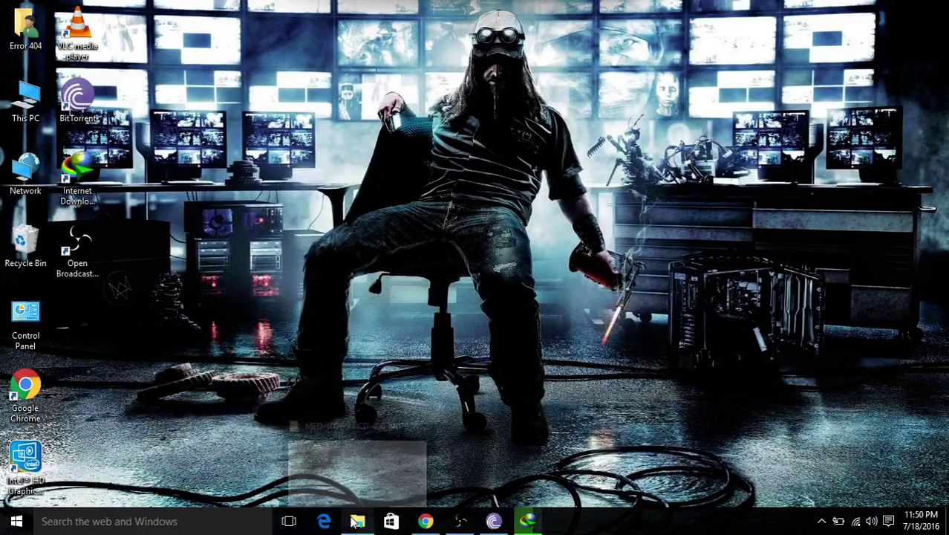
# Run setup-schools from F:\Software\MED-100WIN-CD-400_M070_Win64 in File Explorer
pyautogui.click(357, 521)
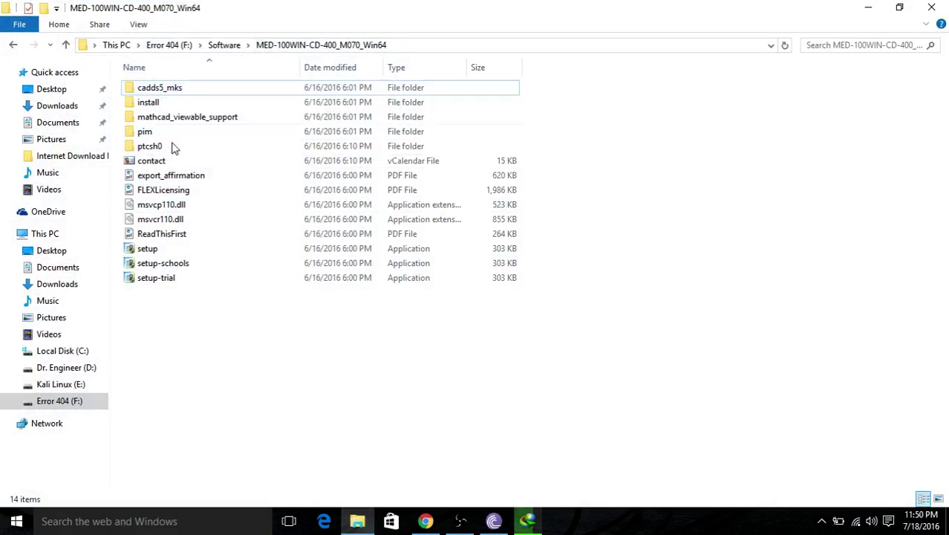
pyautogui.click(190, 269)
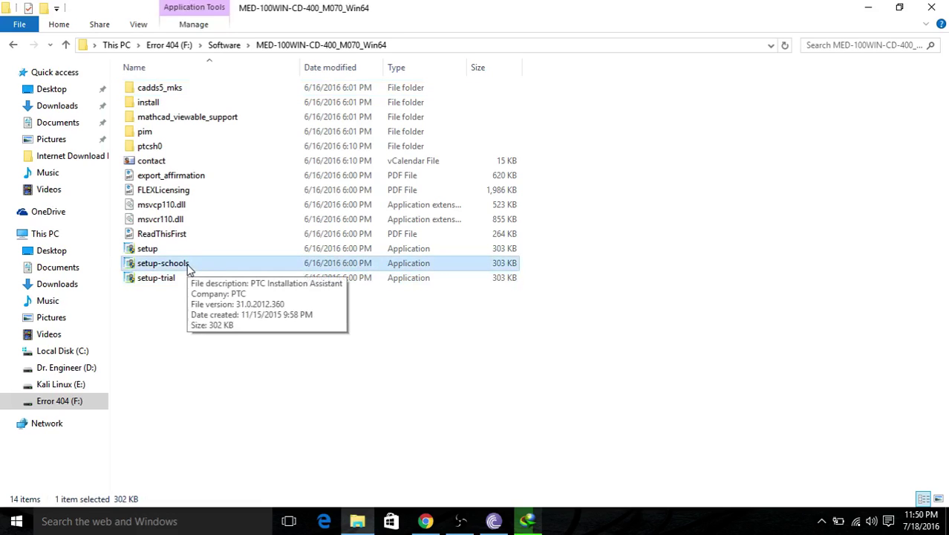
pyautogui.doubleClick(189, 269)
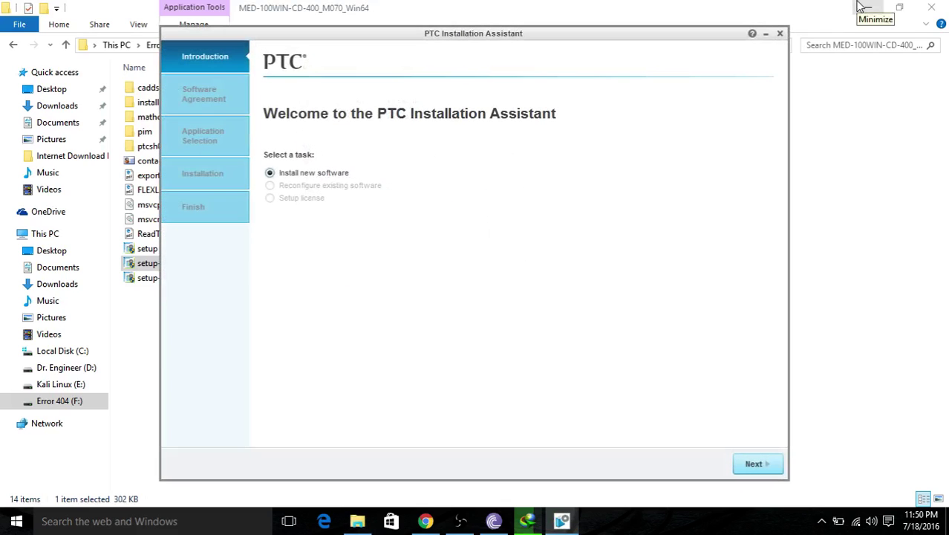
# Accept the software license agreement and the Export Agreement, then continue
pyautogui.click(752, 465)
pyautogui.click(275, 325)
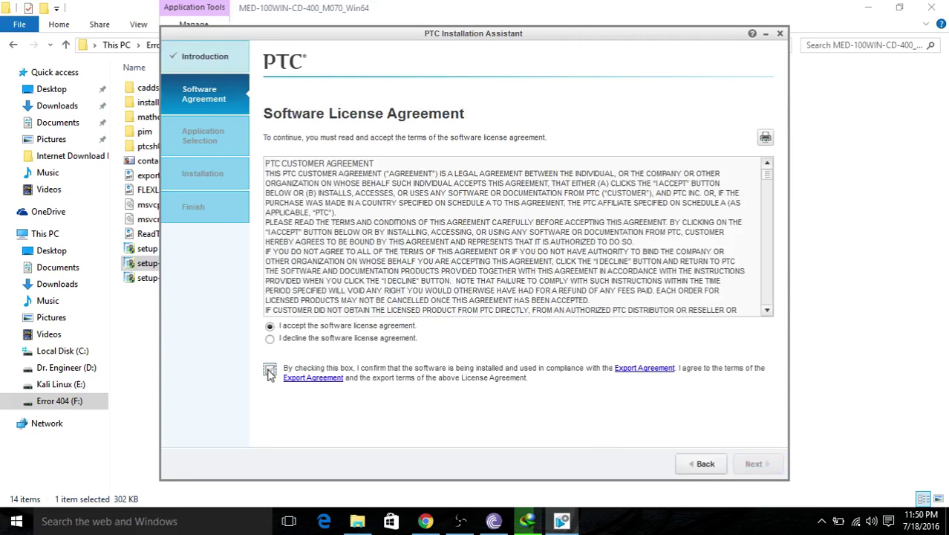
pyautogui.click(269, 372)
pyautogui.click(752, 464)
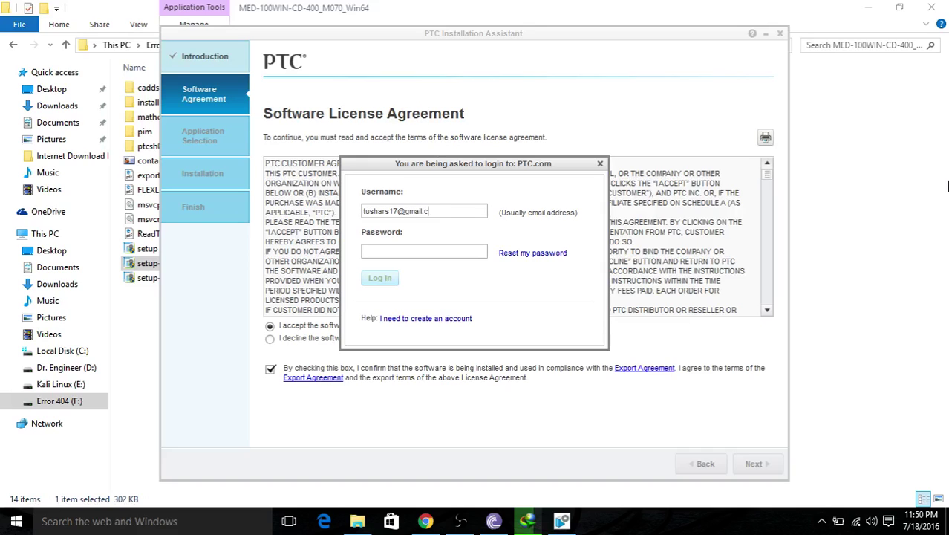
# Enter the PTC.com account password and log in to reach Application Selection
pyautogui.write('•••••••')
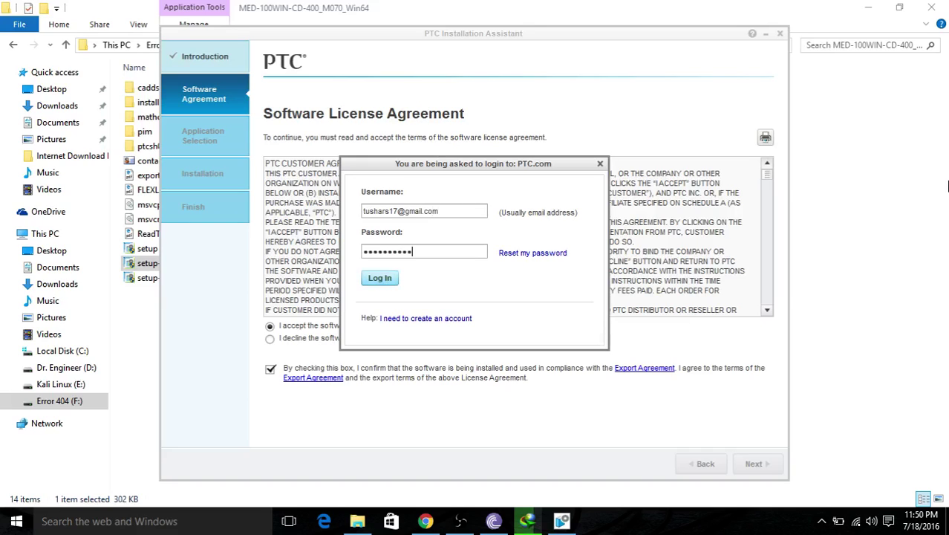
pyautogui.click(379, 281)
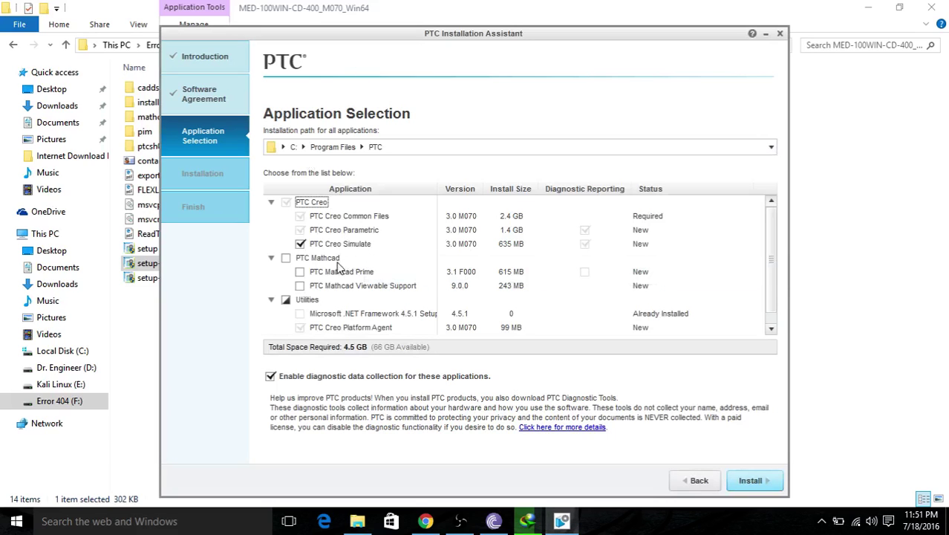
# Deselect Creo Simulate, leave Mathcad unchecked, and install into C:\Program Files\PTC
pyautogui.click(300, 245)
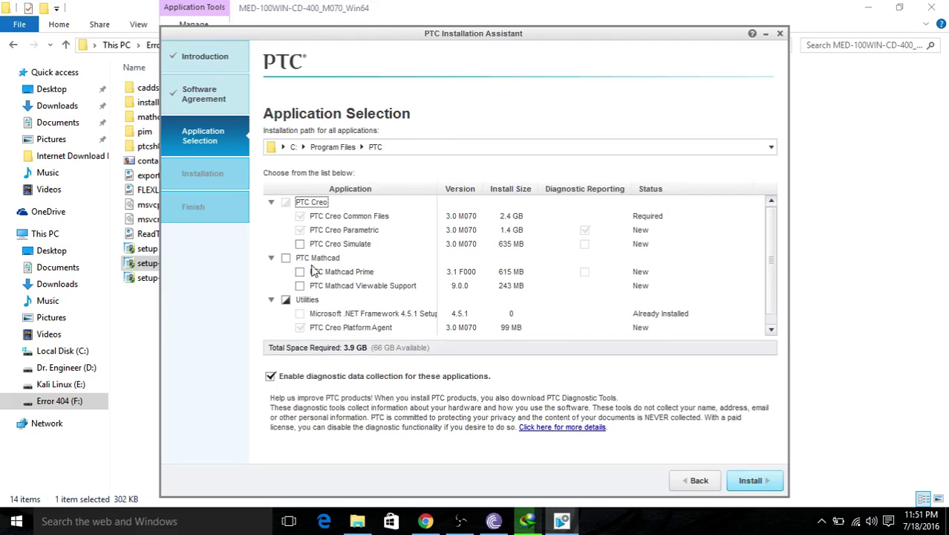
pyautogui.scroll(-1, 312, 253)
pyautogui.scroll(1, 317, 276)
pyautogui.click(346, 234)
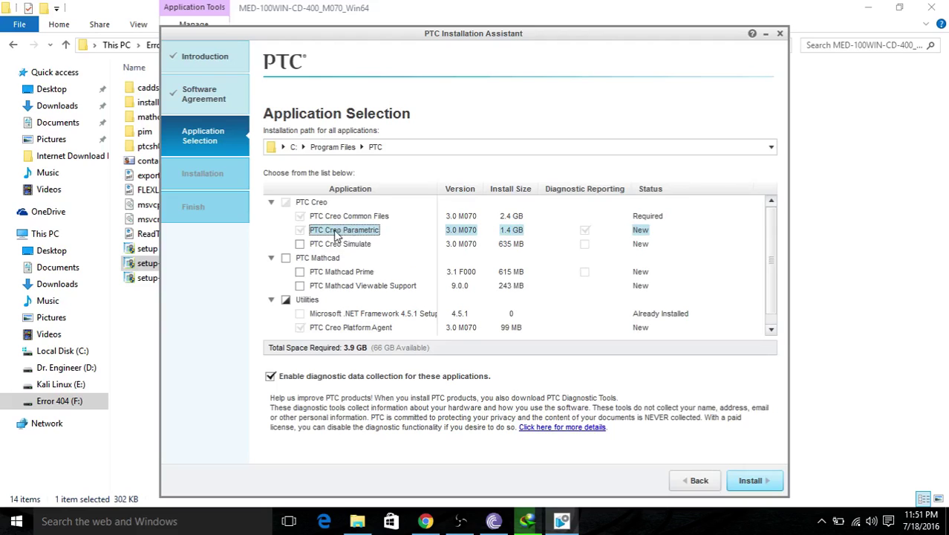
pyautogui.scroll(-1, 334, 238)
pyautogui.scroll(1, 340, 239)
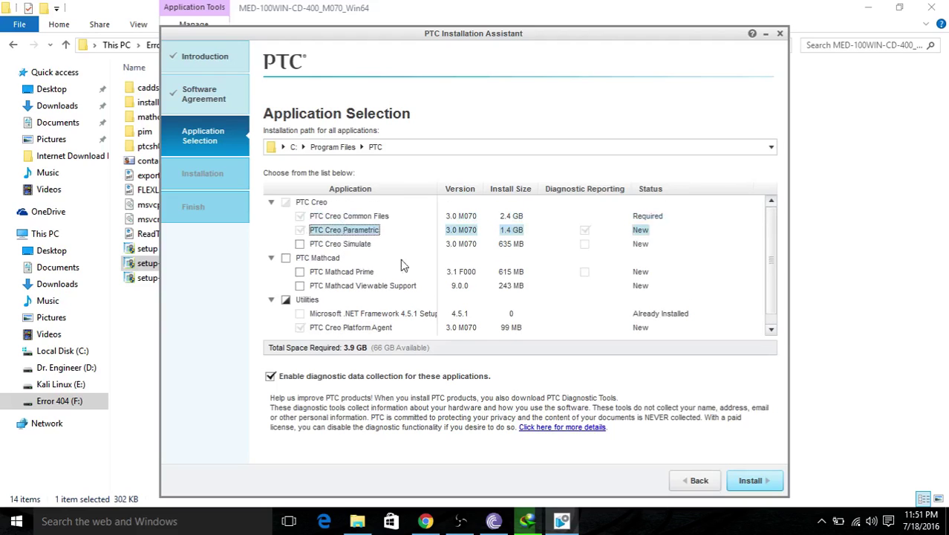
pyautogui.click(750, 480)
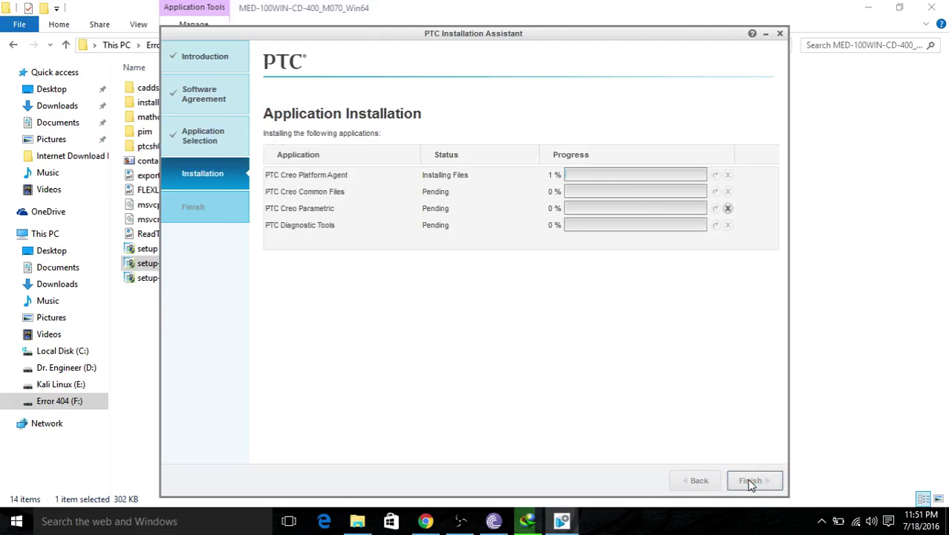
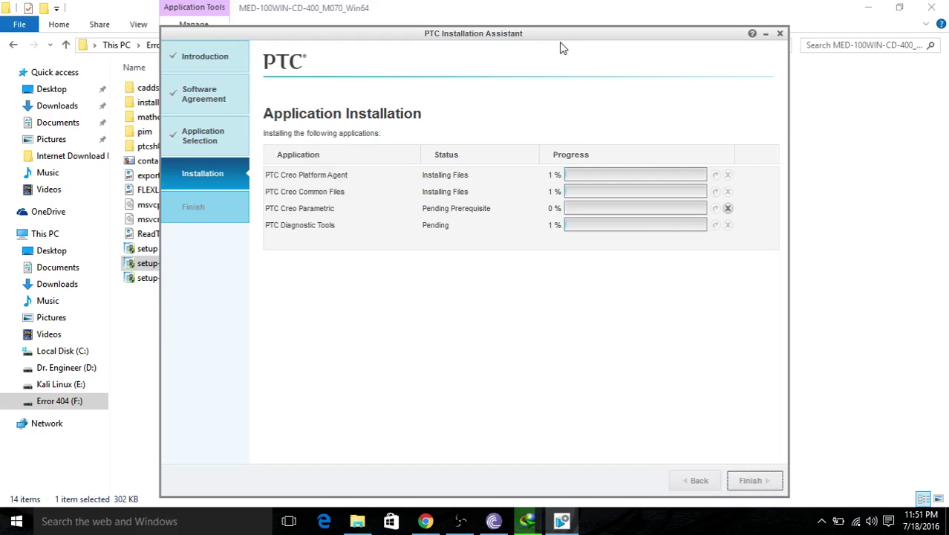
# Nudge the running installer window aside and switch to the Creo download page in Chrome
pyautogui.moveTo(558, 32)
pyautogui.mouseDown()
pyautogui.moveTo(628, 30)
pyautogui.moveTo(559, 25)
pyautogui.mouseUp()
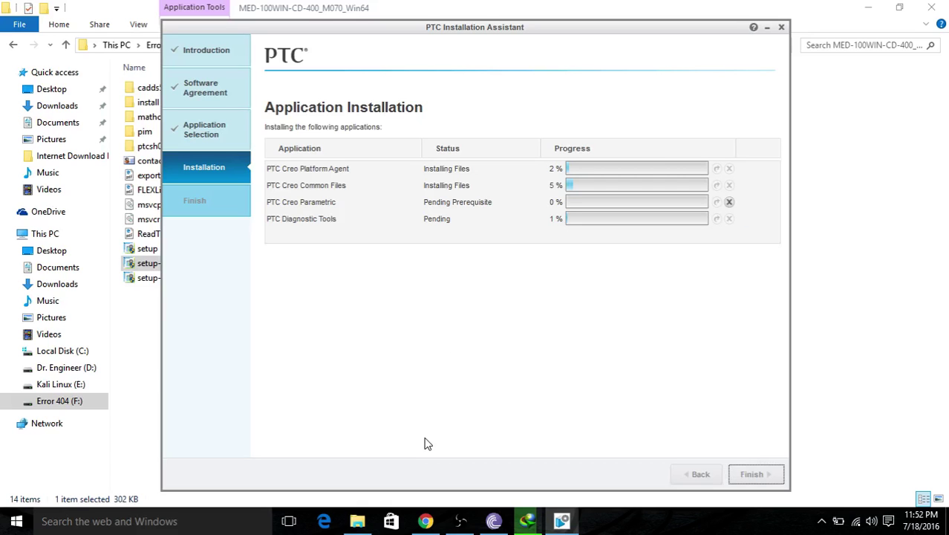
pyautogui.click(425, 518)
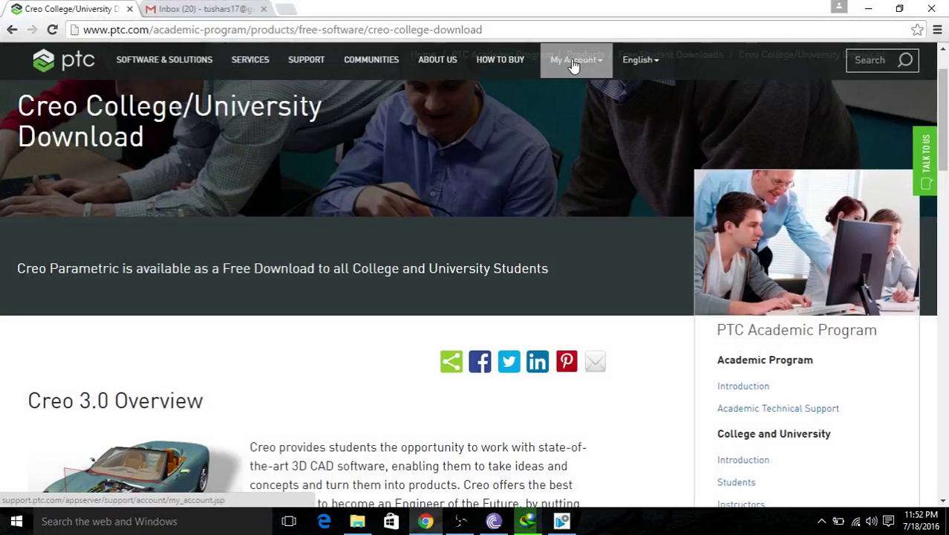
# Look over the download form, then open My Account > Customer Support Login in a new tab
pyautogui.moveTo(572, 65)
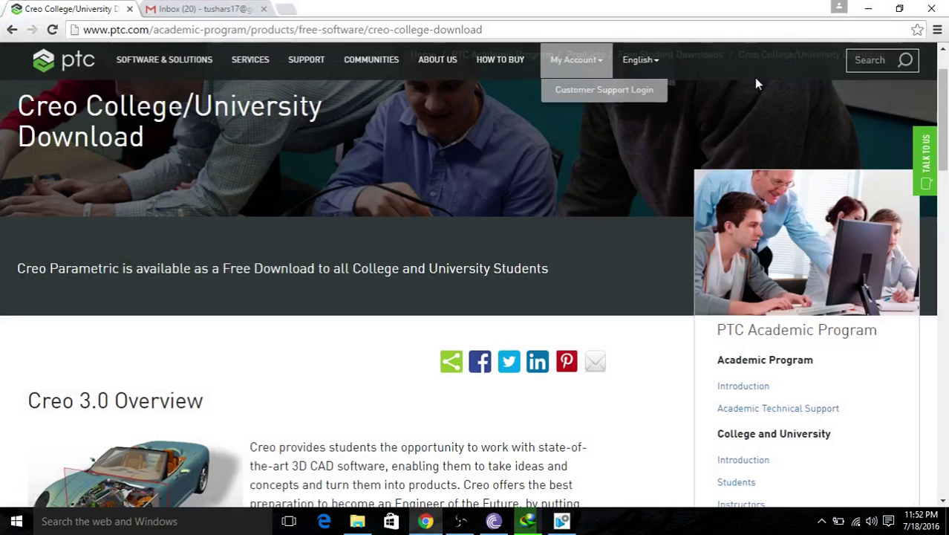
pyautogui.scroll(-4, 458, 381)
pyautogui.scroll(-15, 138, 364)
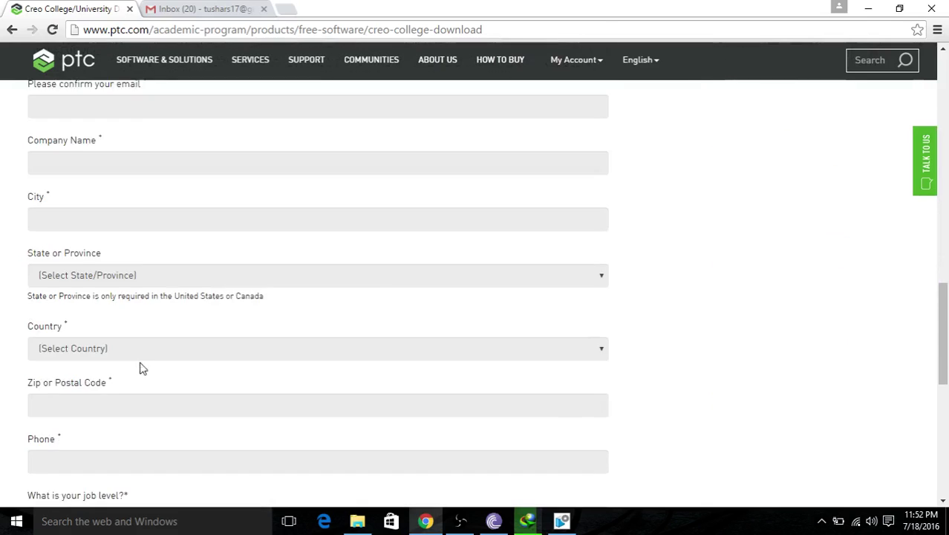
pyautogui.scroll(-1, 137, 358)
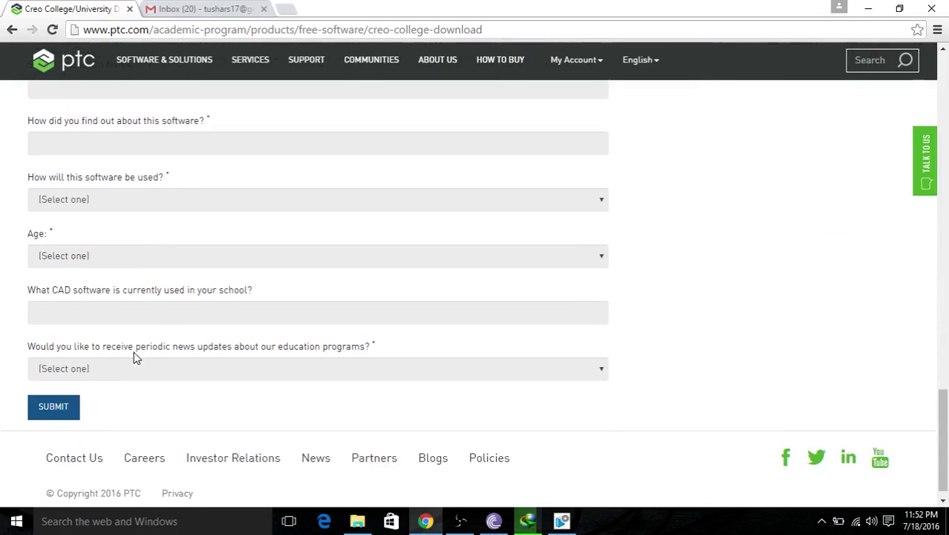
pyautogui.scroll(2, 302, 414)
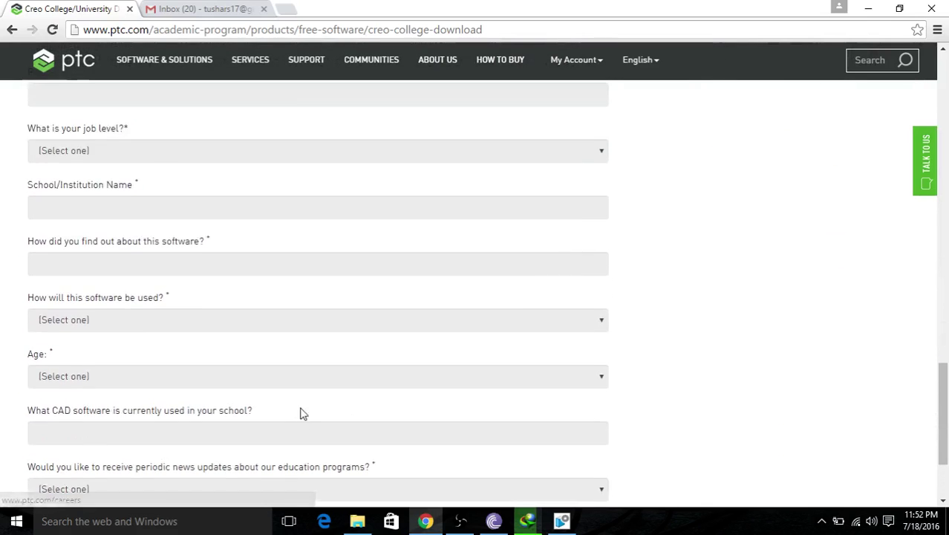
pyautogui.scroll(12, 302, 414)
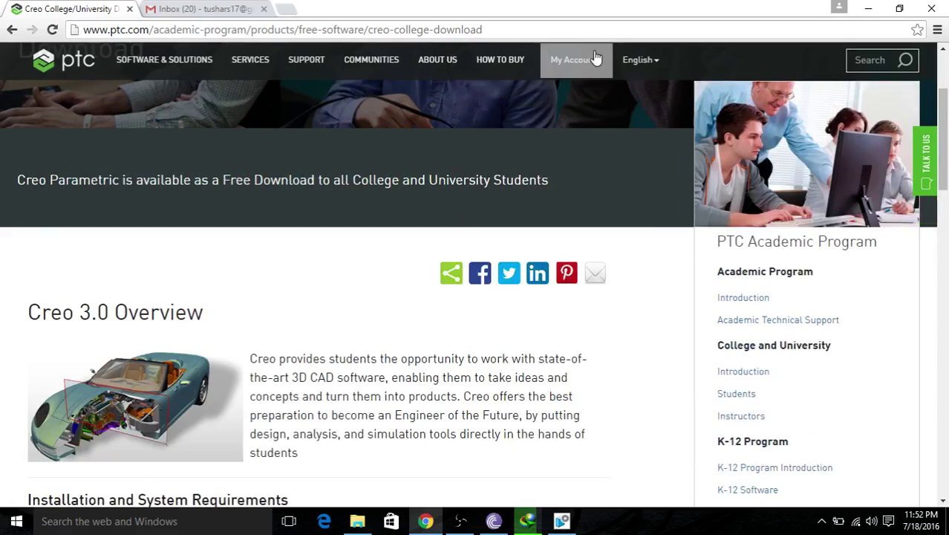
pyautogui.moveTo(604, 64)
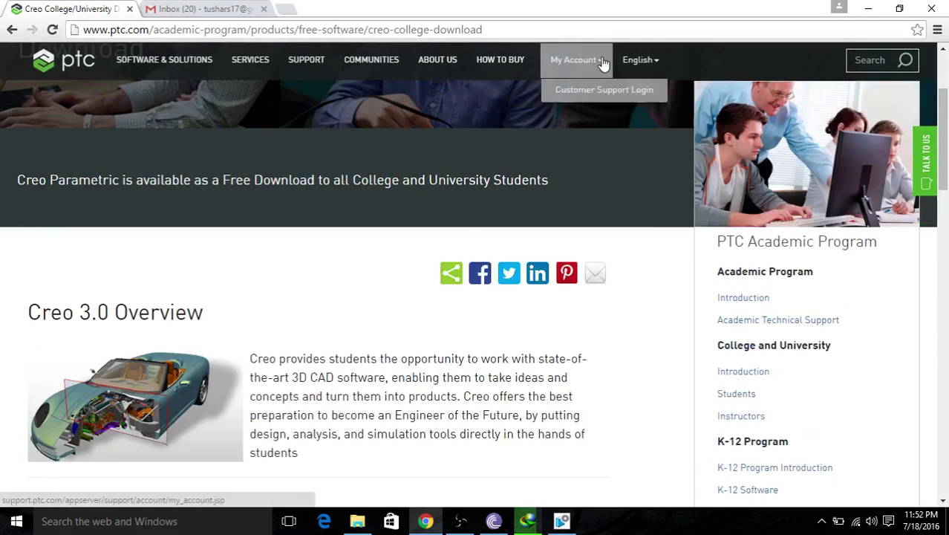
pyautogui.click(564, 63)
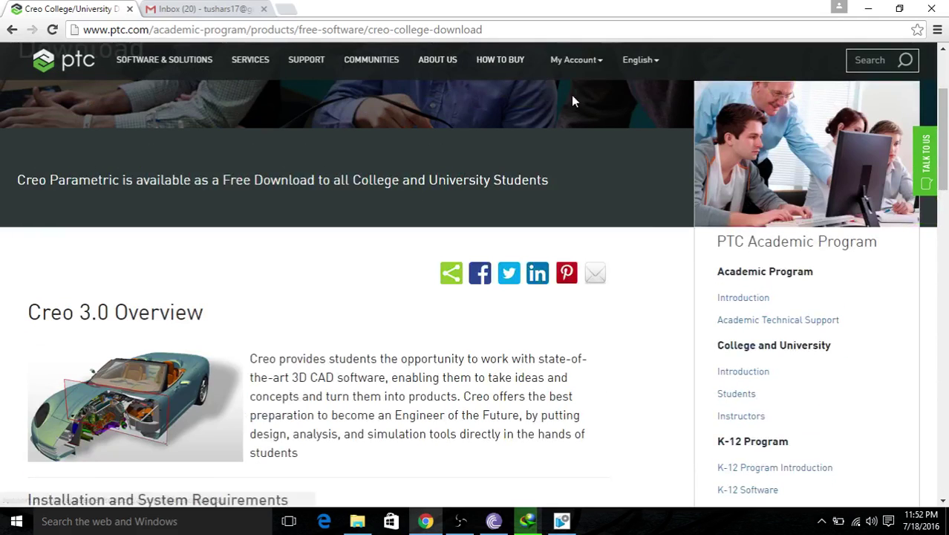
pyautogui.moveTo(602, 64)
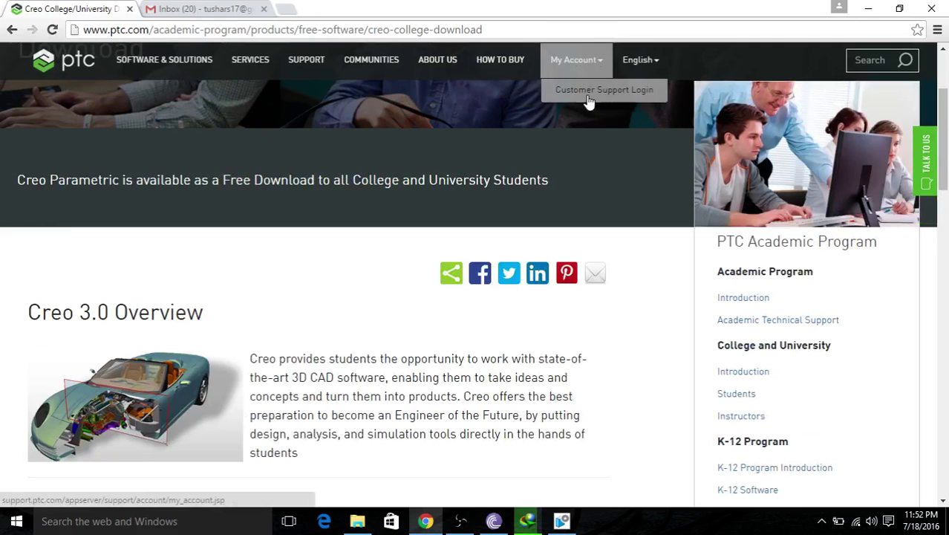
pyautogui.click(592, 94)
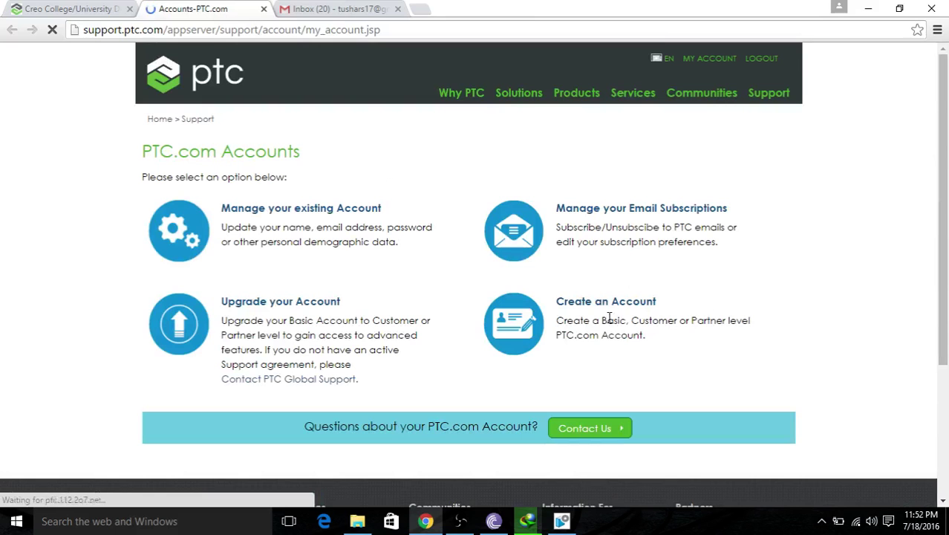
# Review the Creo download page again, then switch to the Accounts-PTC.com tab
pyautogui.click(65, 9)
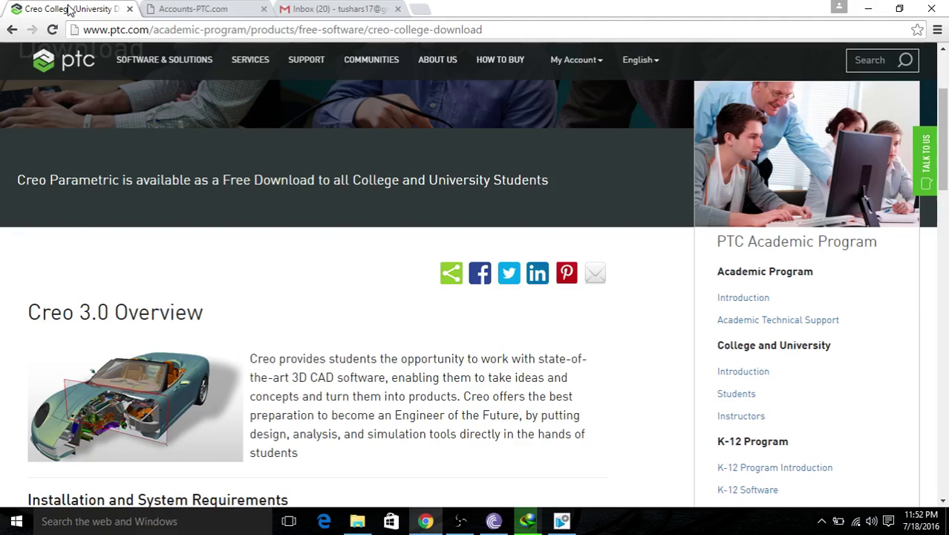
pyautogui.scroll(-1, 251, 297)
pyautogui.scroll(-15, 251, 297)
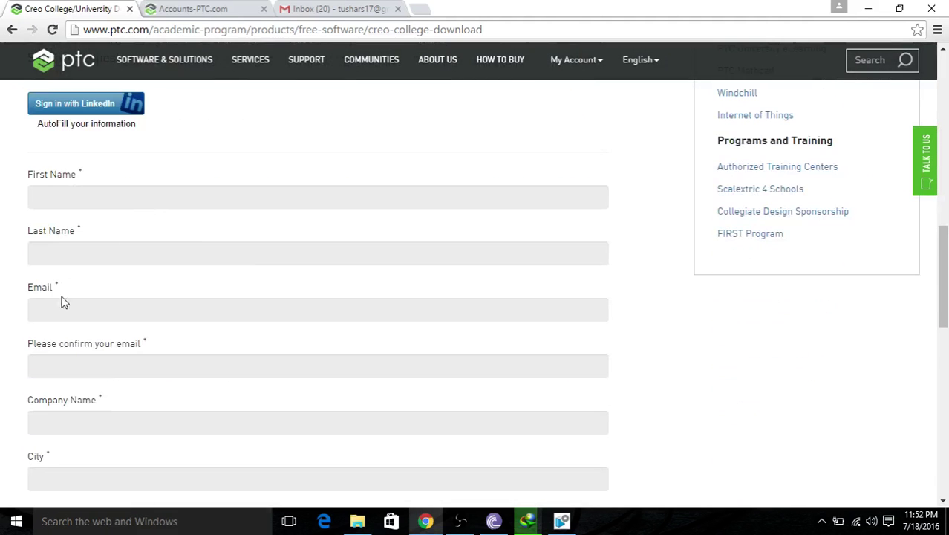
pyautogui.scroll(-3, 82, 347)
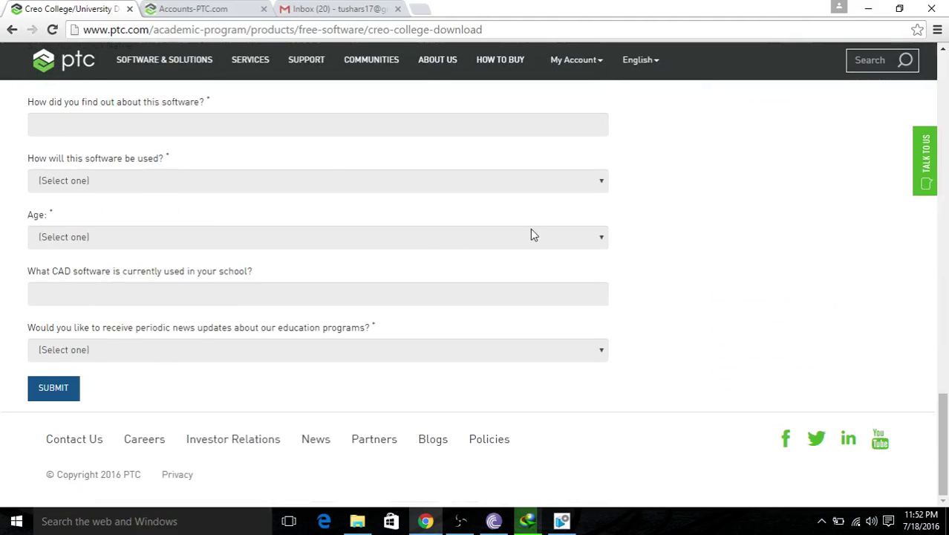
pyautogui.click(194, 9)
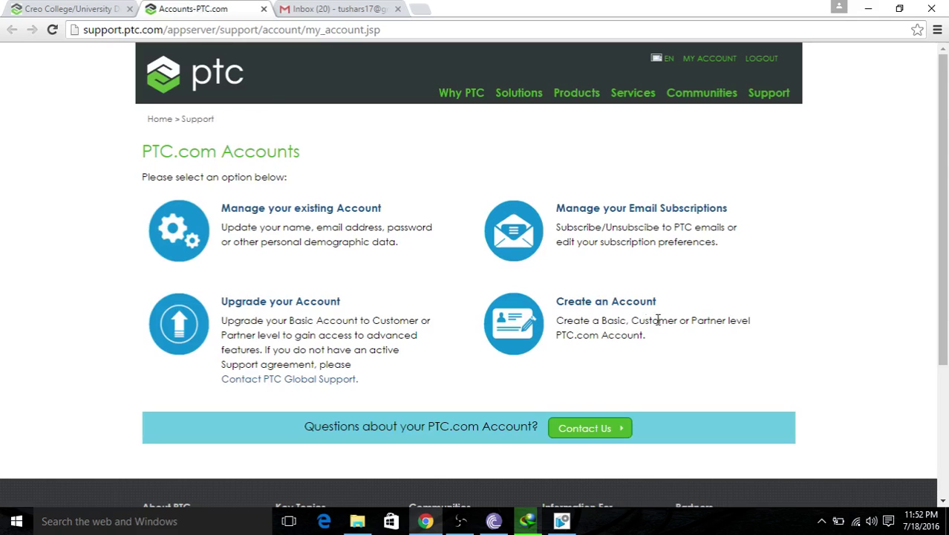
pyautogui.click(578, 303)
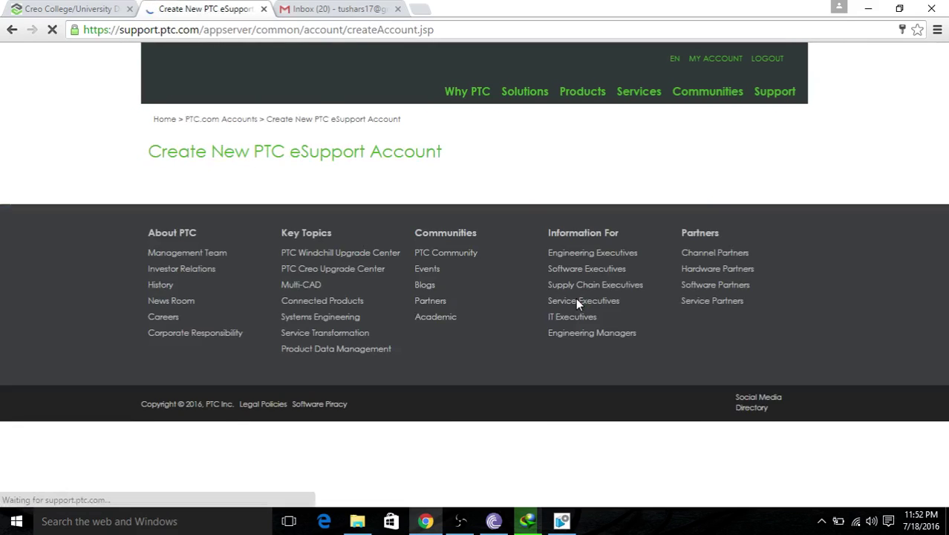
pyautogui.scroll(-2, 573, 245)
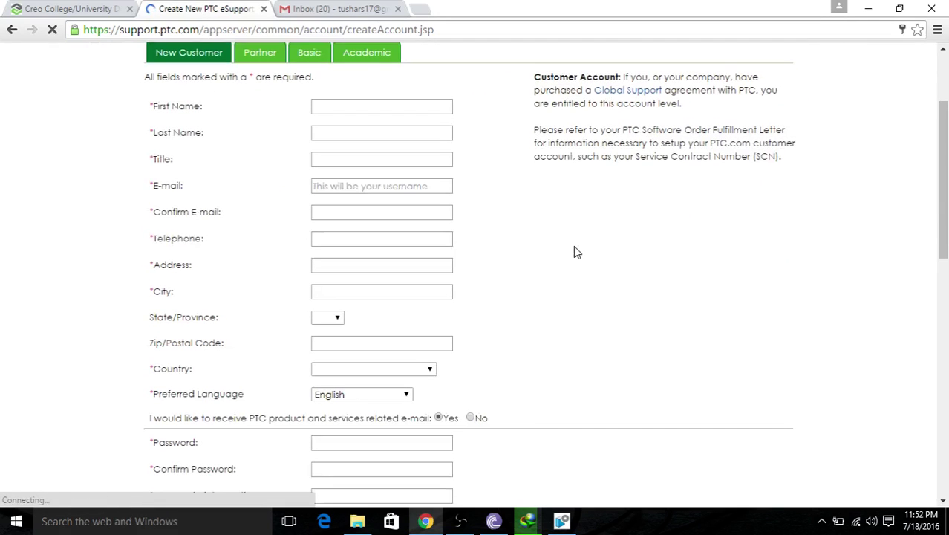
pyautogui.scroll(-2, 573, 244)
pyautogui.scroll(-3, 142, 218)
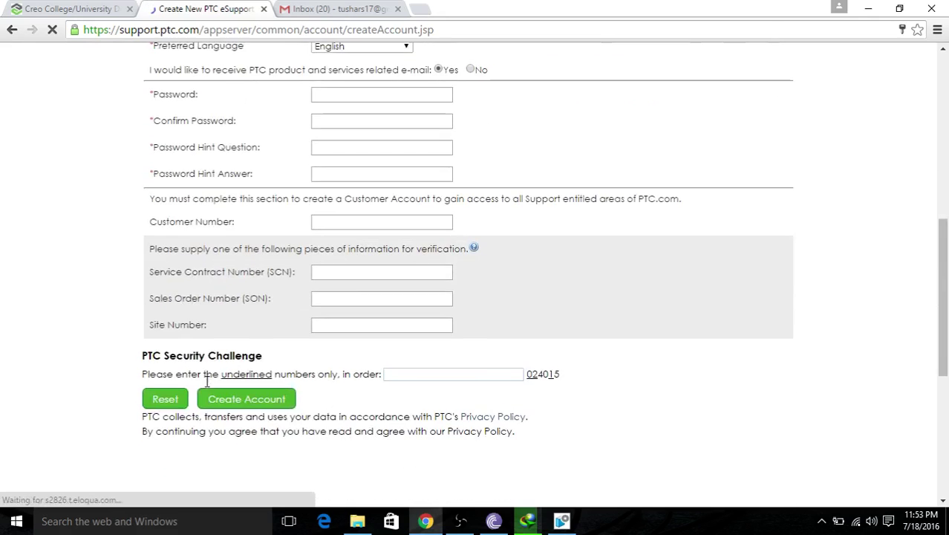
pyautogui.click(44, 8)
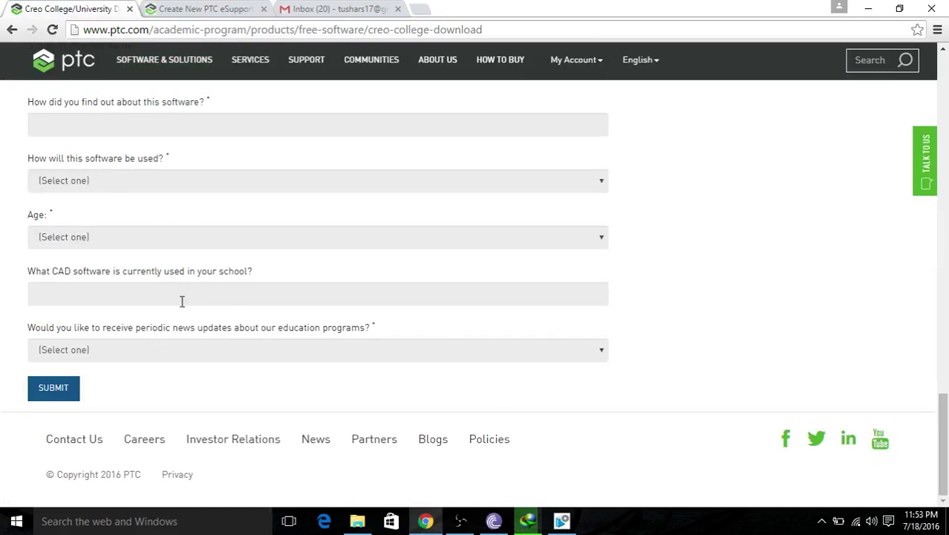
pyautogui.click(164, 13)
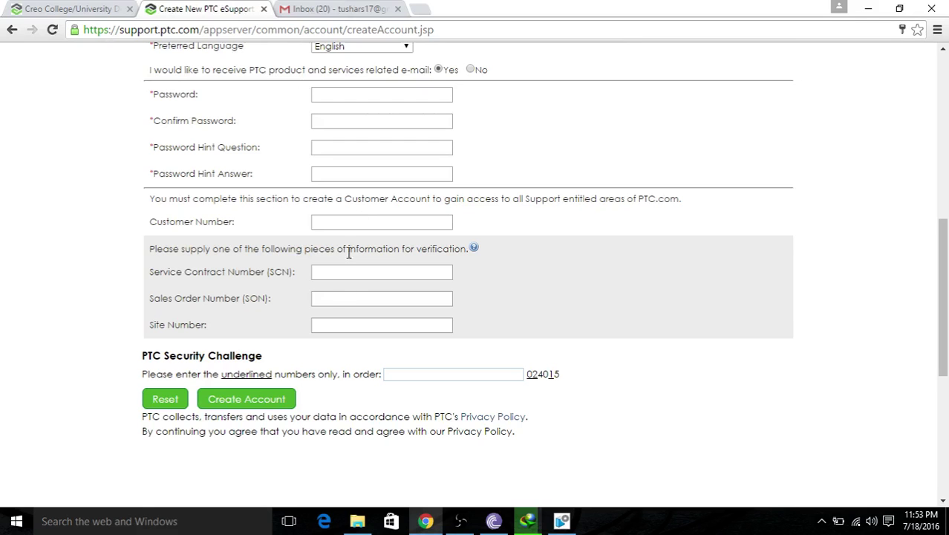
pyautogui.scroll(7, 364, 240)
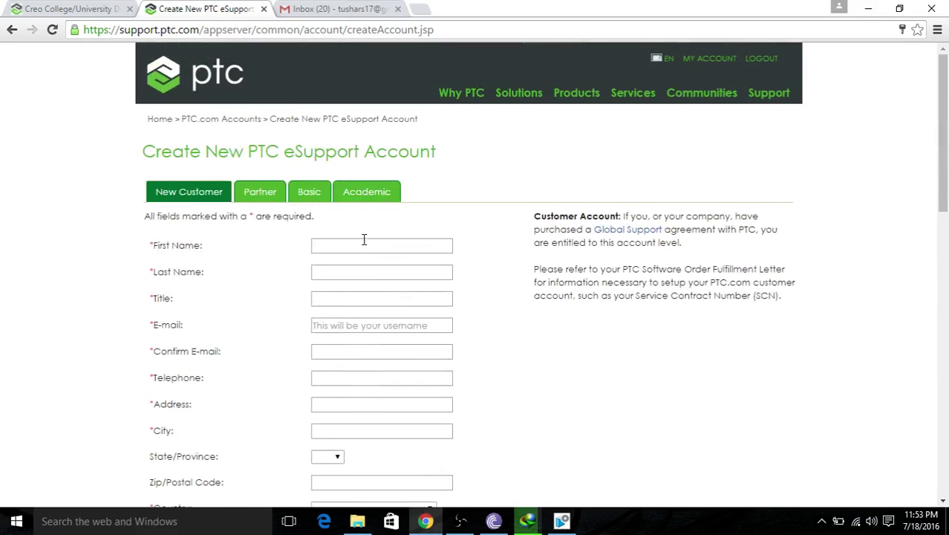
pyautogui.scroll(-1, 551, 184)
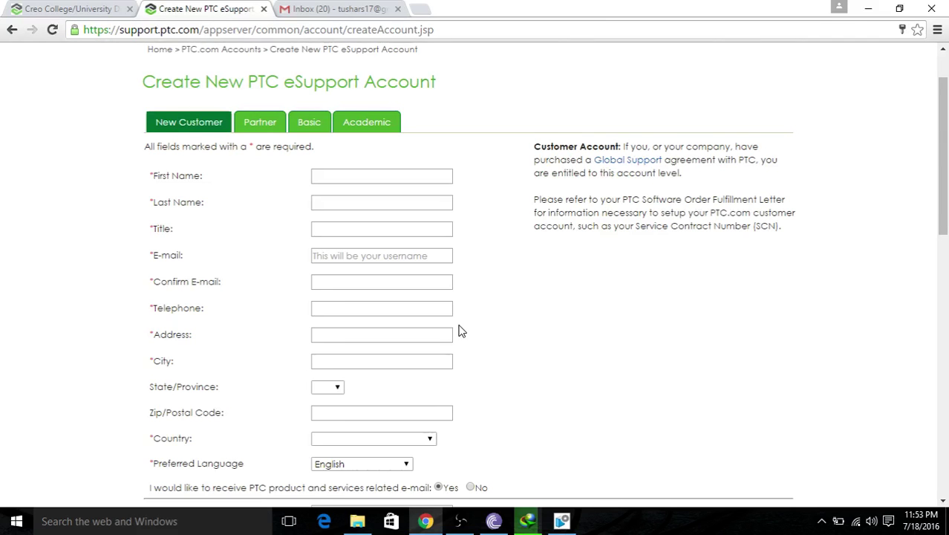
pyautogui.scroll(-6, 459, 327)
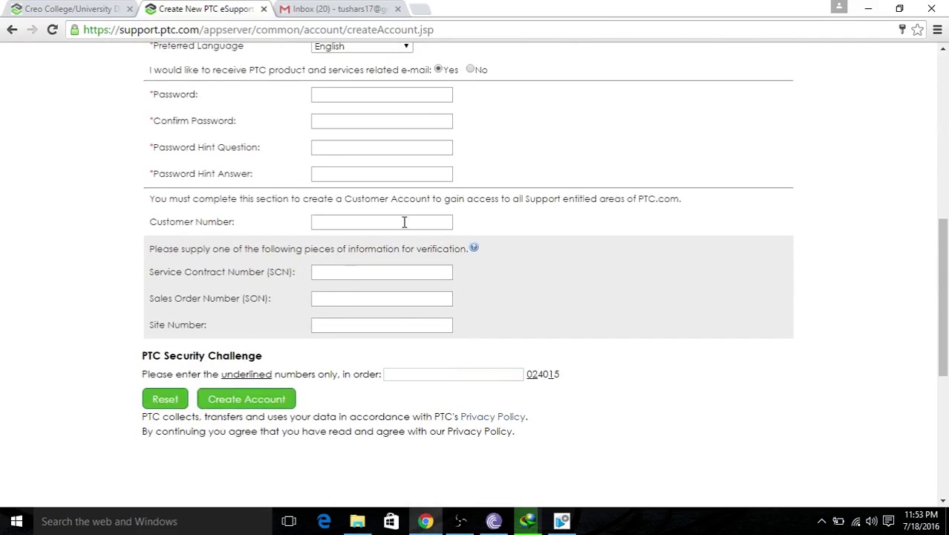
pyautogui.scroll(2, 399, 200)
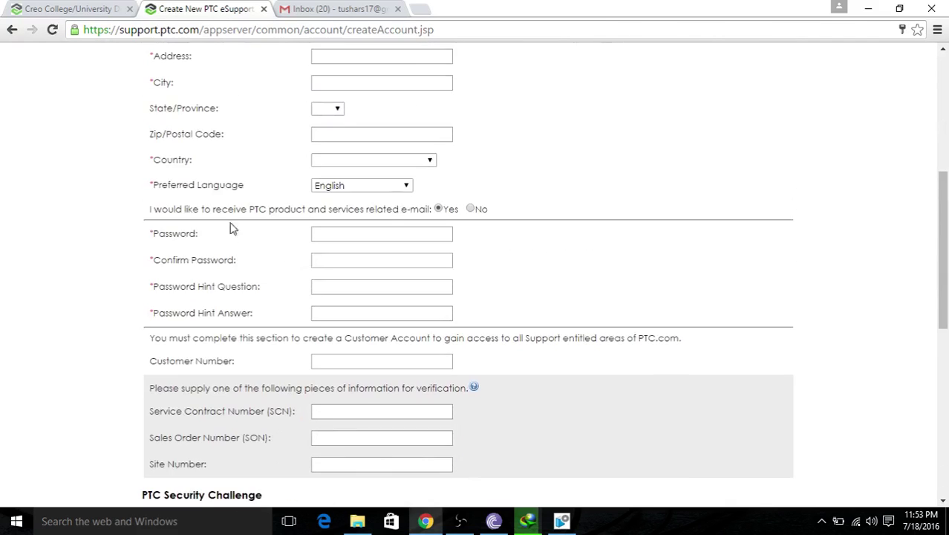
pyautogui.scroll(1, 211, 282)
pyautogui.scroll(4, 210, 275)
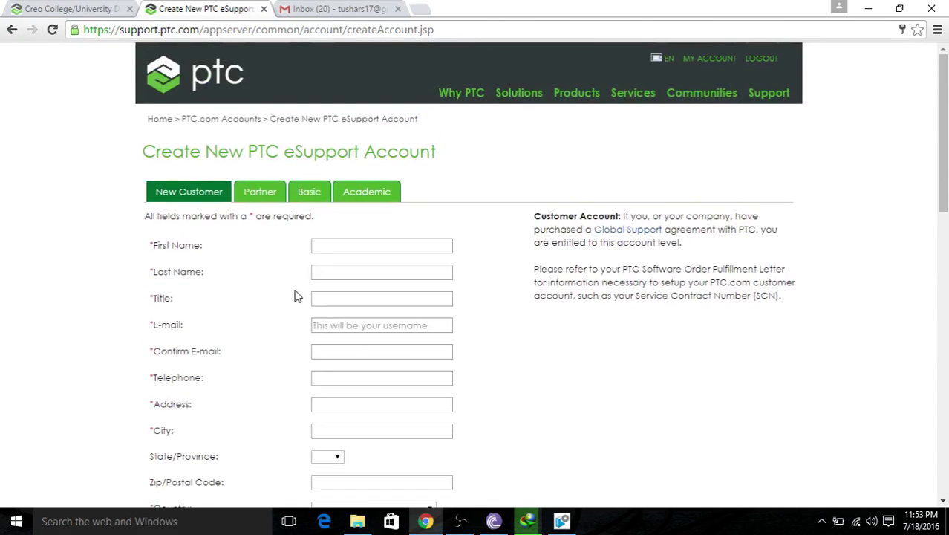
pyautogui.scroll(-1, 271, 194)
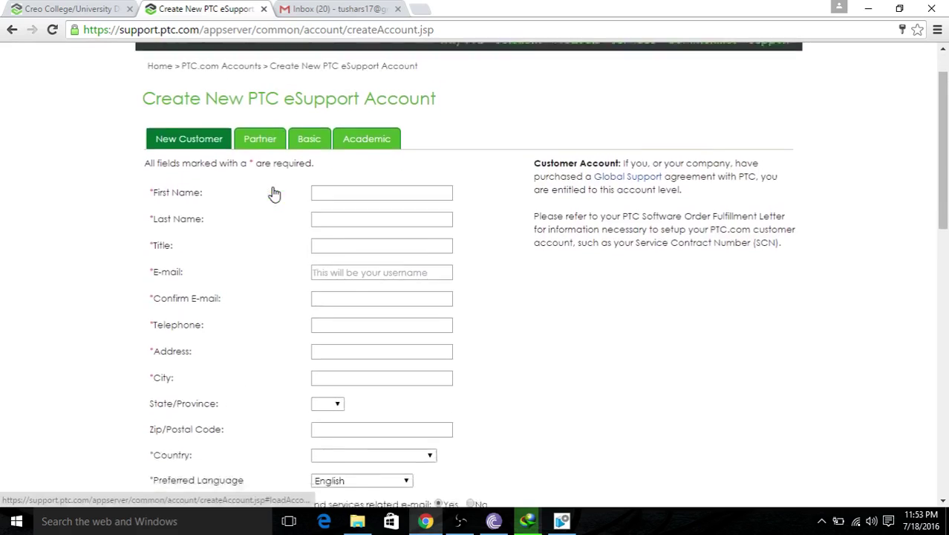
pyautogui.scroll(1, 274, 194)
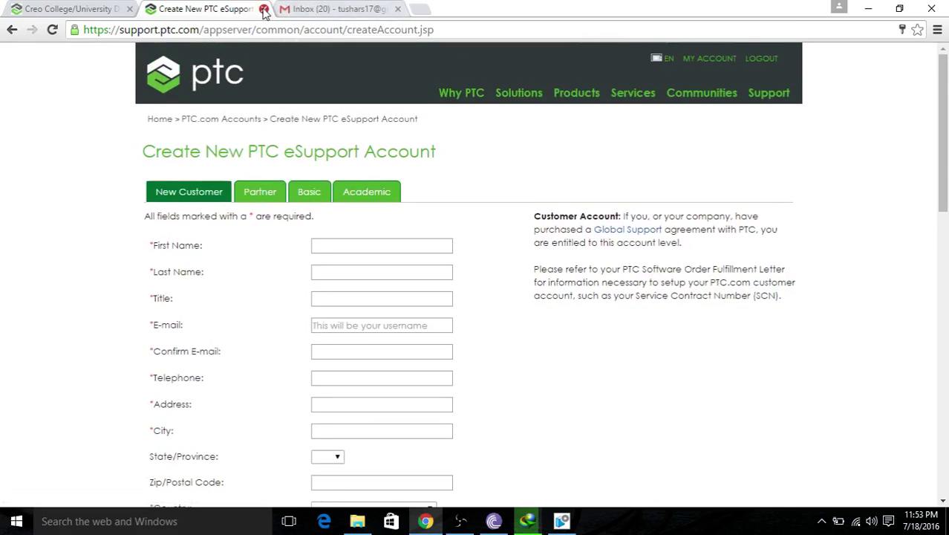
# Minimize Chrome to return to the installer's Application Installation page while applications install
pyautogui.click(868, 8)
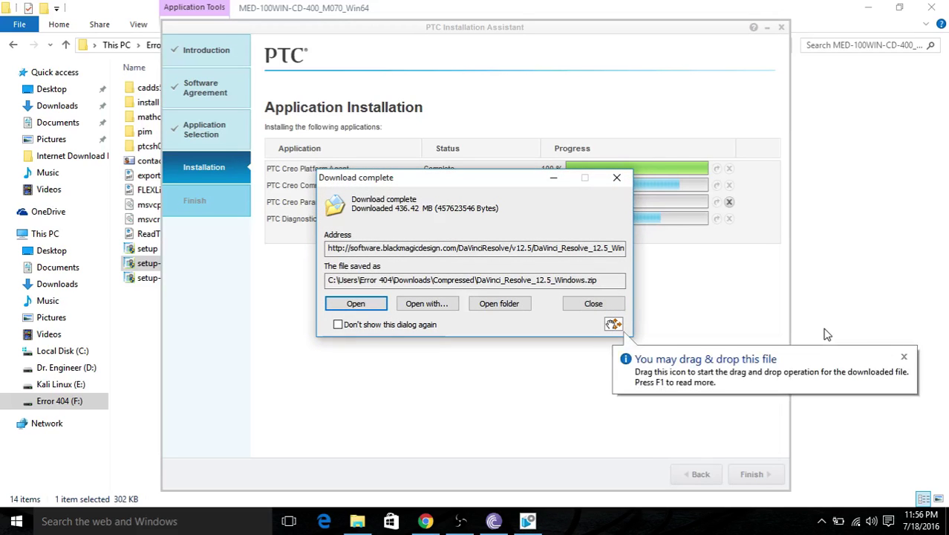
# Dismiss the download-complete notice, then finish the installer once all four applications reach 100%
pyautogui.click(577, 304)
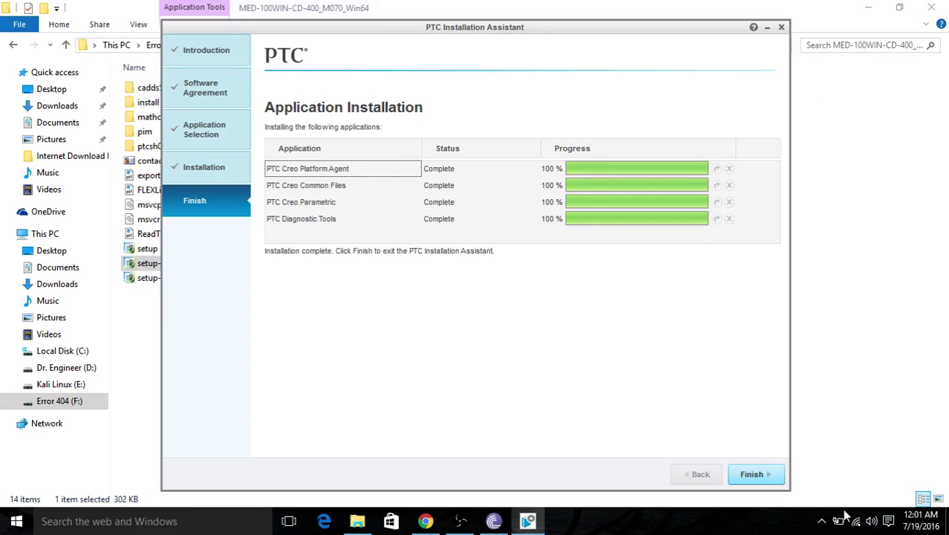
pyautogui.click(759, 478)
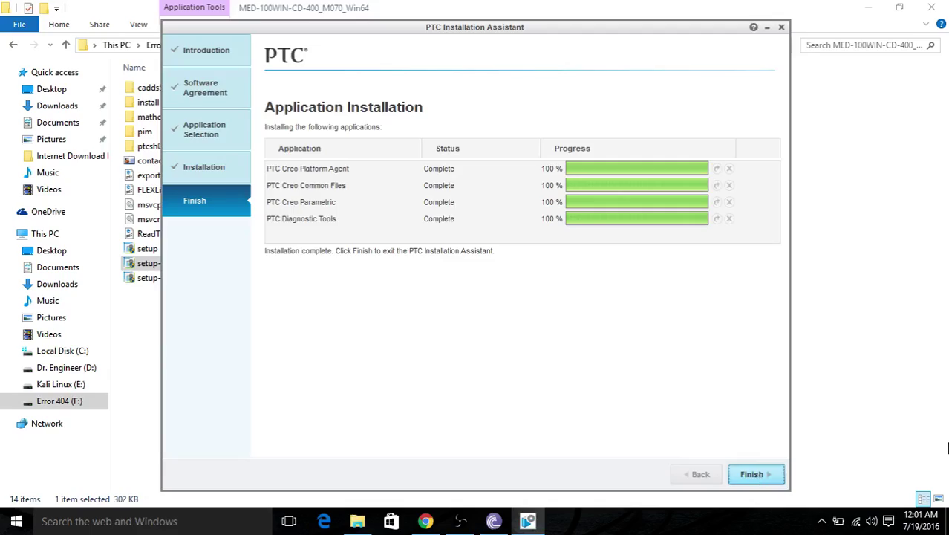
# Close File Explorer, launch Creo Parametric 3.0, and allow Creo, xtop.exe and pro_comm_msg.exe through the firewall
pyautogui.click(931, 6)
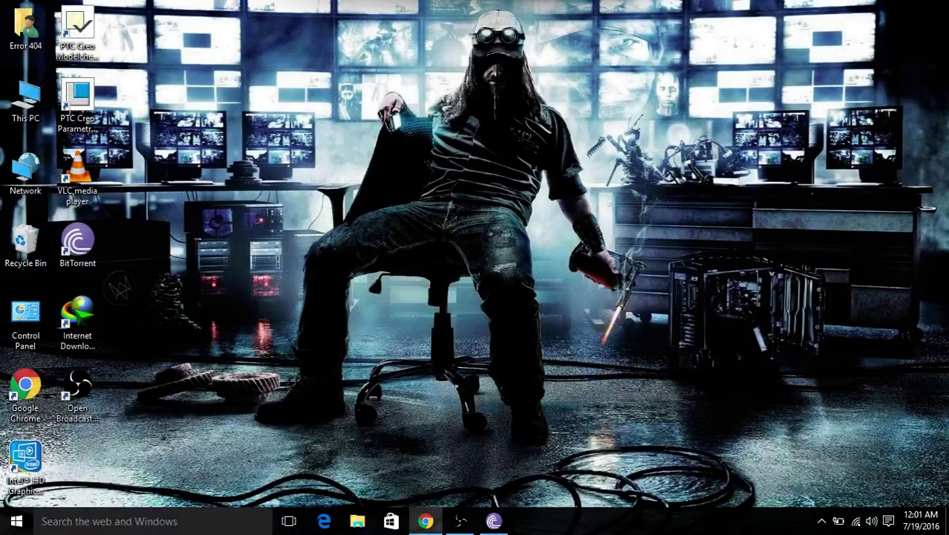
pyautogui.click(101, 100)
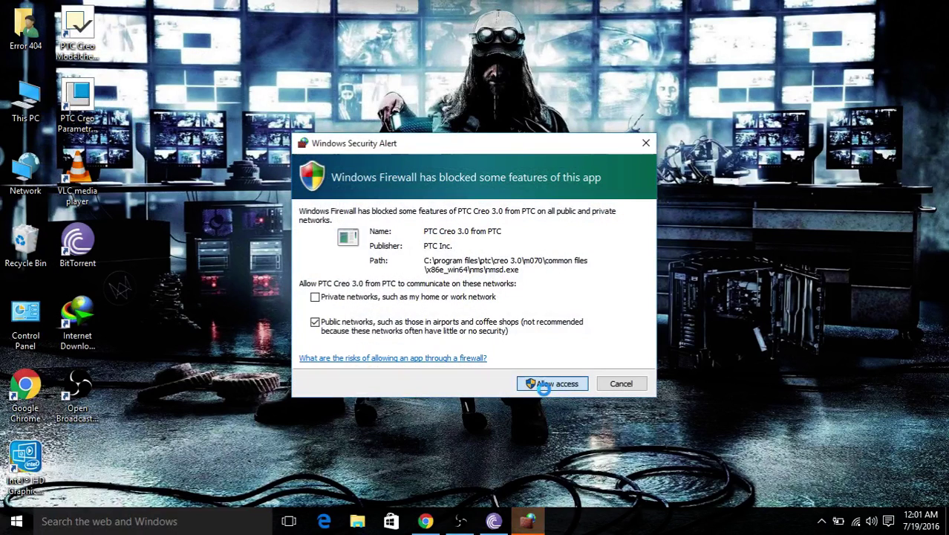
pyautogui.press('Return')
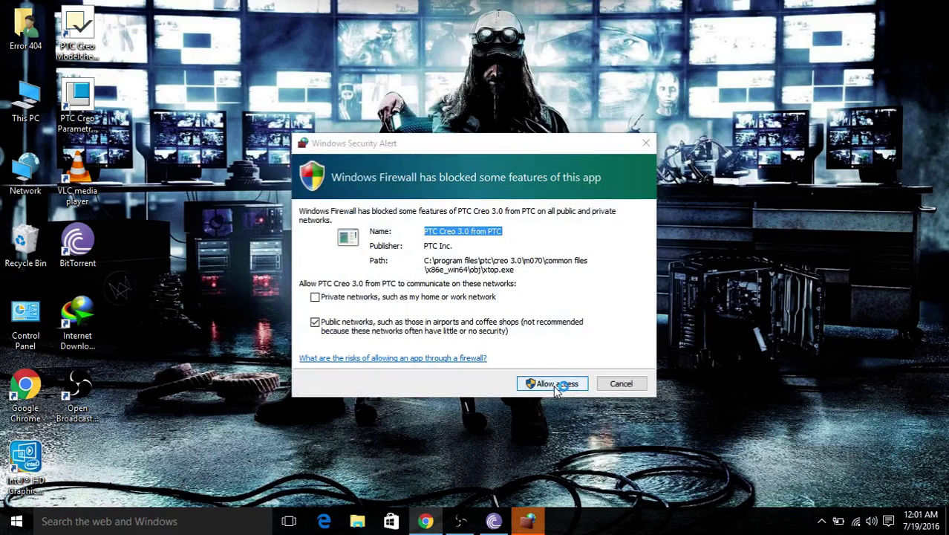
pyautogui.click(555, 388)
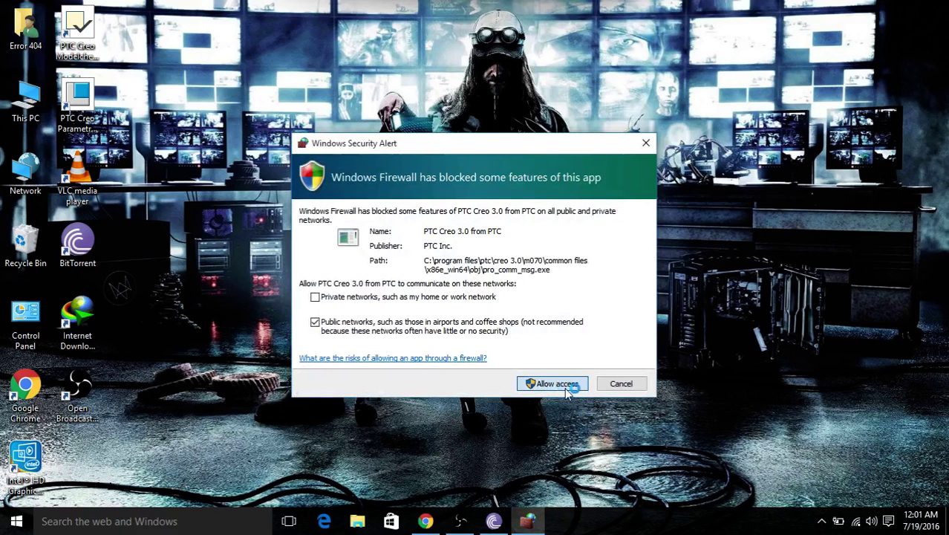
pyautogui.click(563, 386)
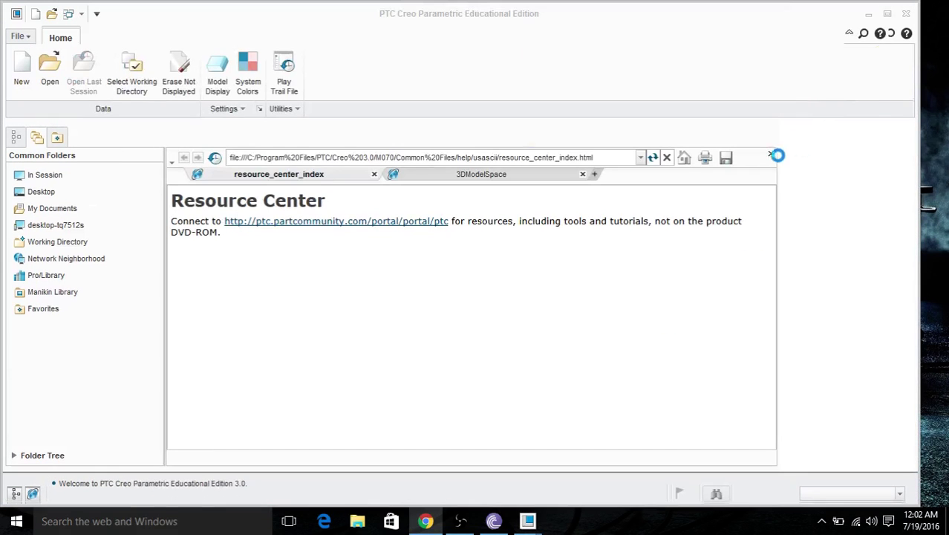
# Skip the new-user prompt, close the embedded browser panel, and maximize the Creo window
pyautogui.click(829, 130)
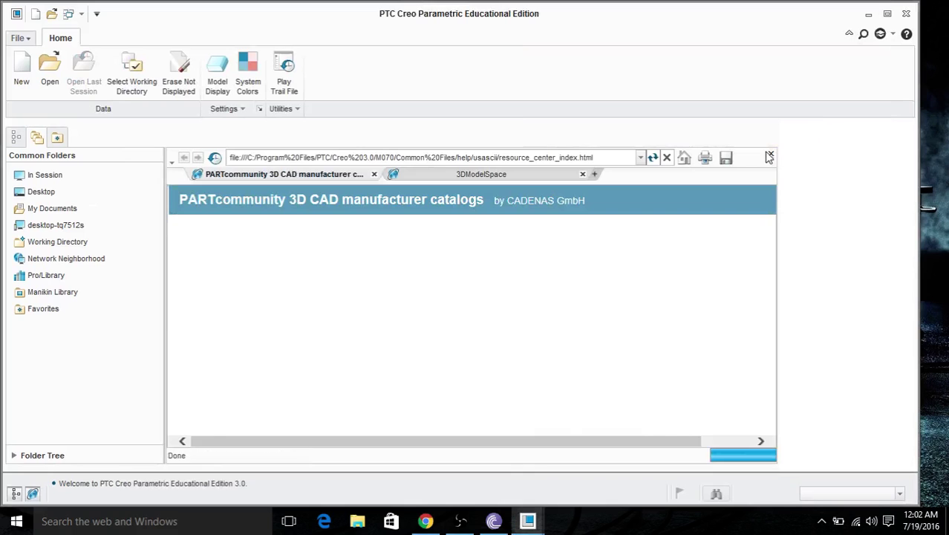
pyautogui.click(794, 164)
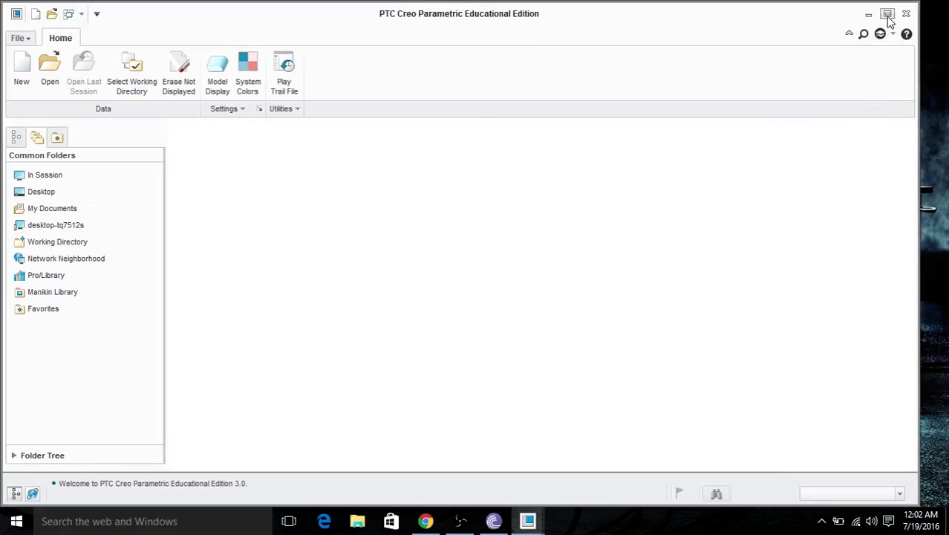
pyautogui.click(886, 13)
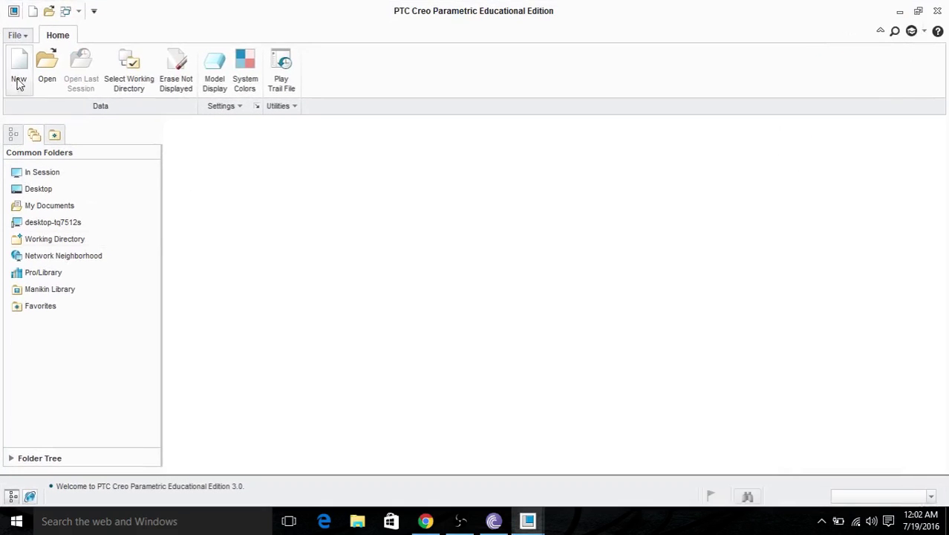
# Create new part prt0001, close the Resource Center window, and orbit to see the datum planes
pyautogui.click(19, 71)
pyautogui.click(545, 401)
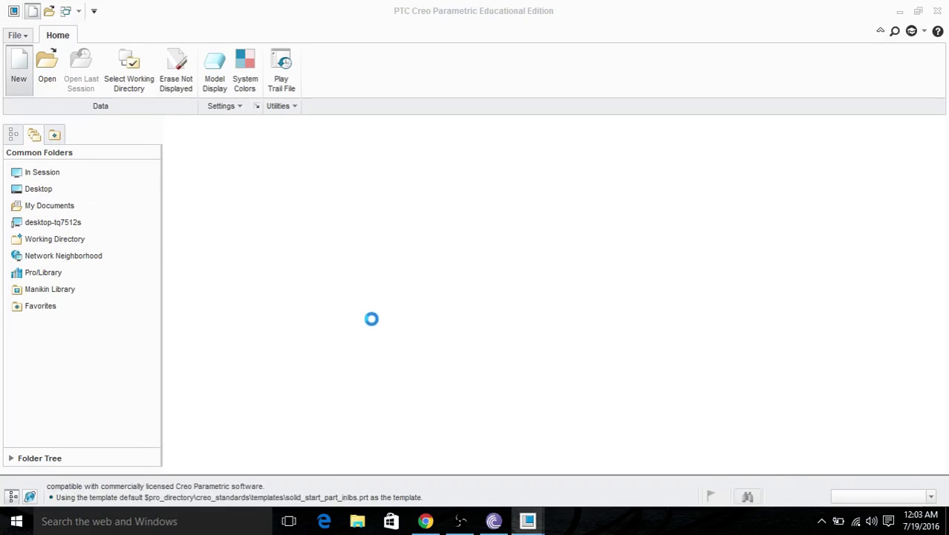
pyautogui.moveTo(538, 524)
pyautogui.moveTo(649, 423)
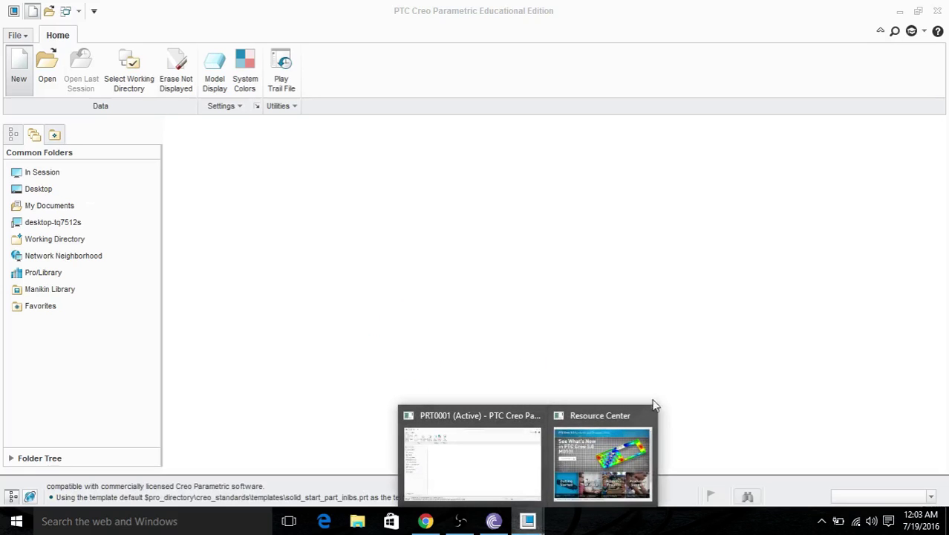
pyautogui.click(647, 415)
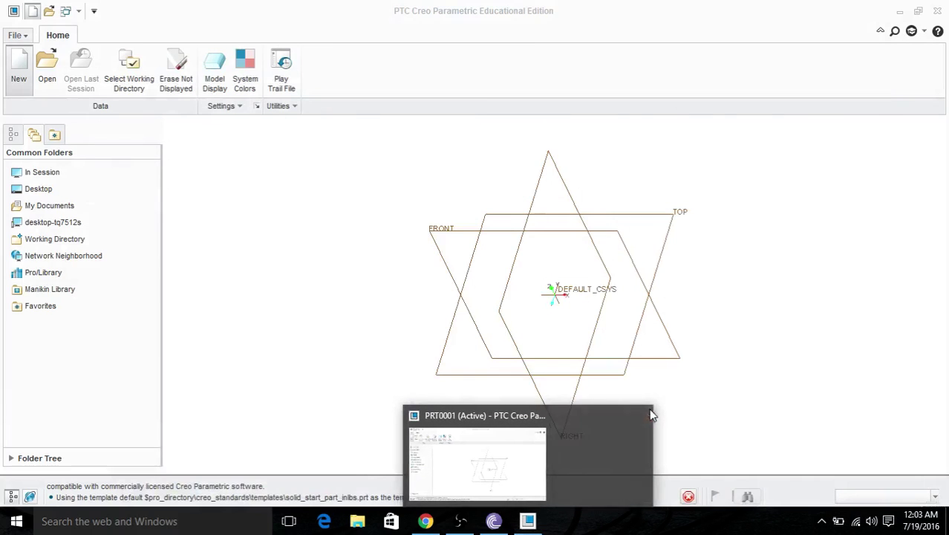
pyautogui.moveTo(542, 304); pyautogui.dragTo(520, 365, button='middle')
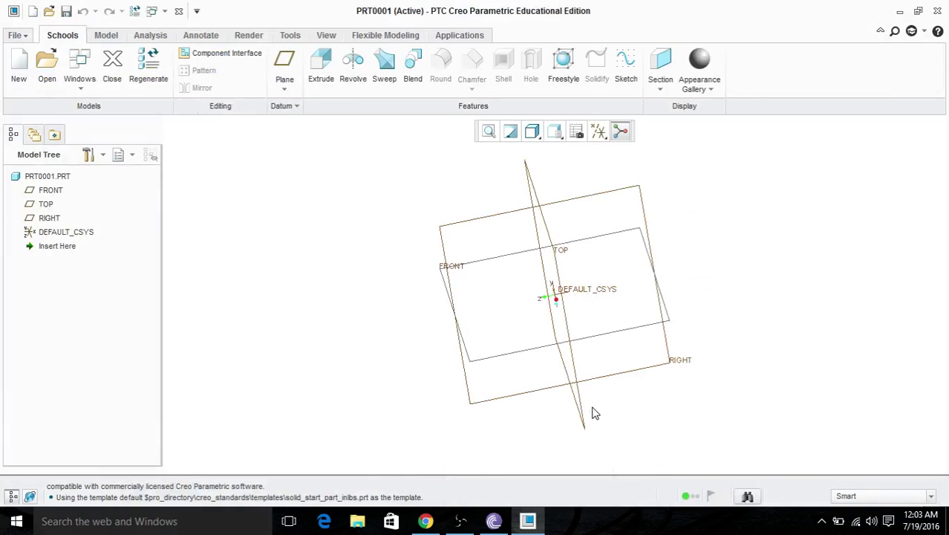